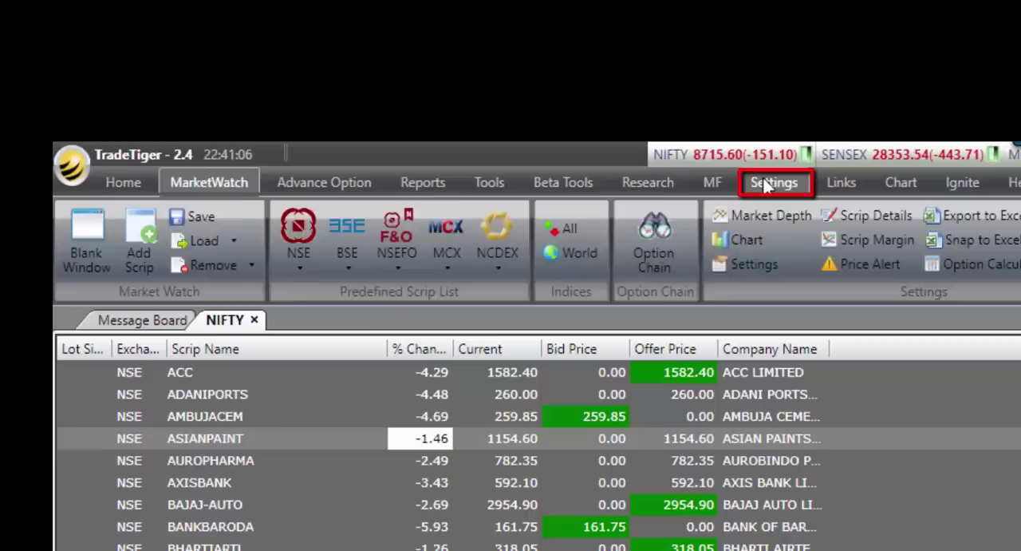
Switch the ribbon from market watch to the Settings options.
click(475, 68)
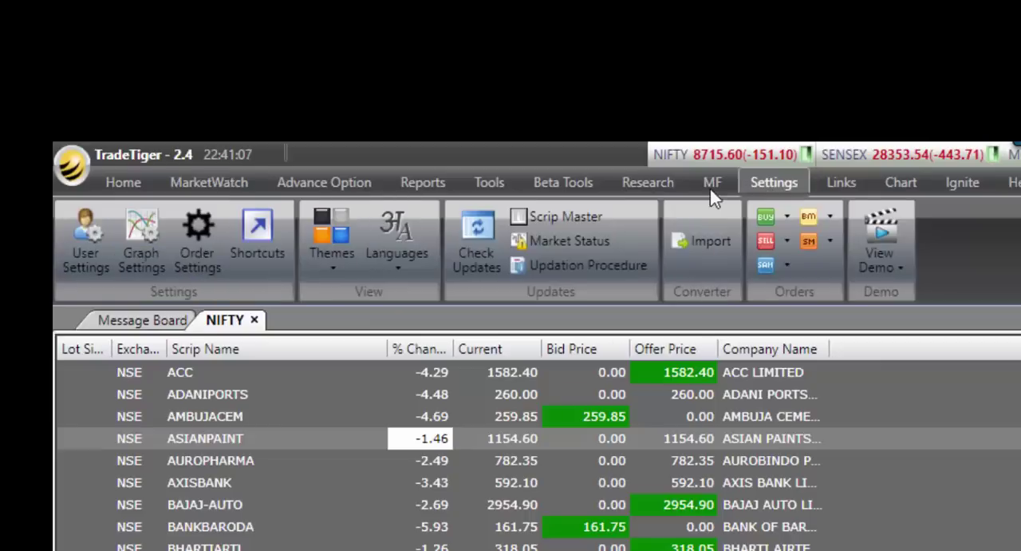
click(80, 240)
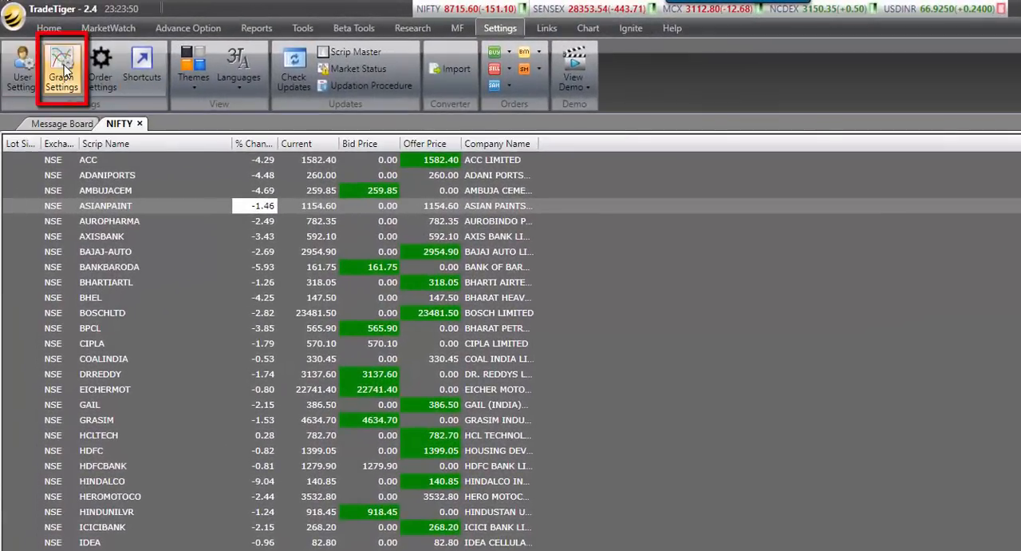
In Graph Settings, make the chart background white and the foreground black.
click(65, 72)
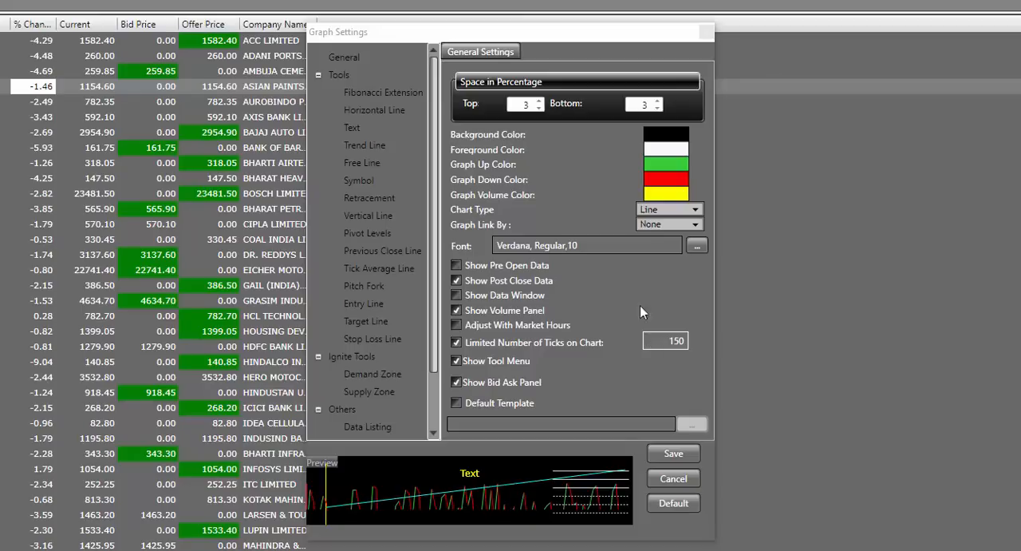
click(667, 141)
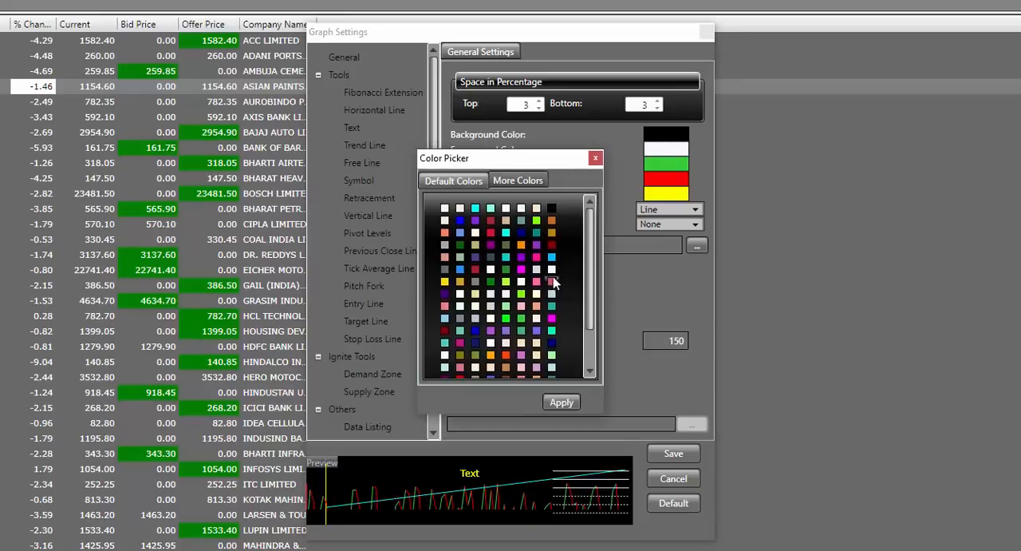
click(445, 209)
click(561, 401)
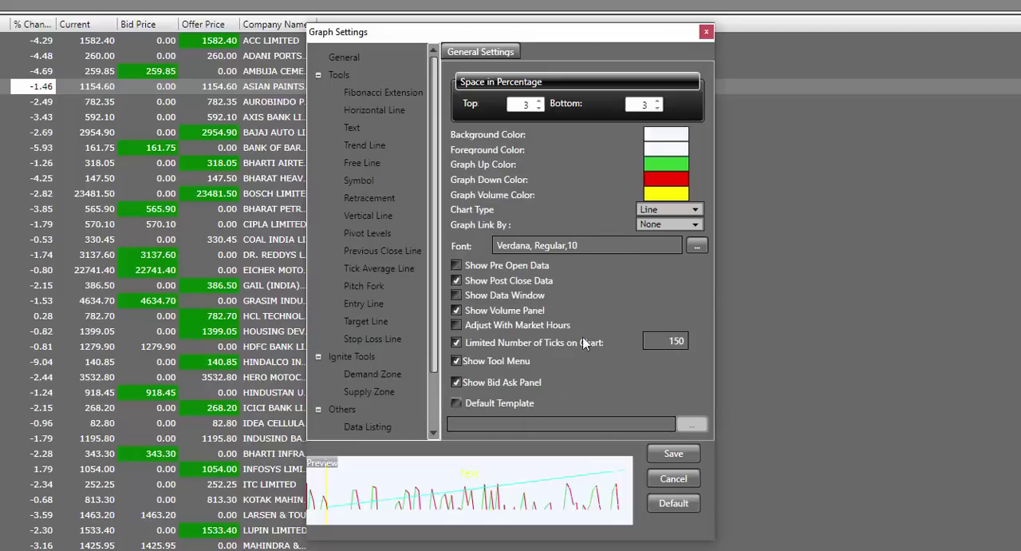
click(671, 154)
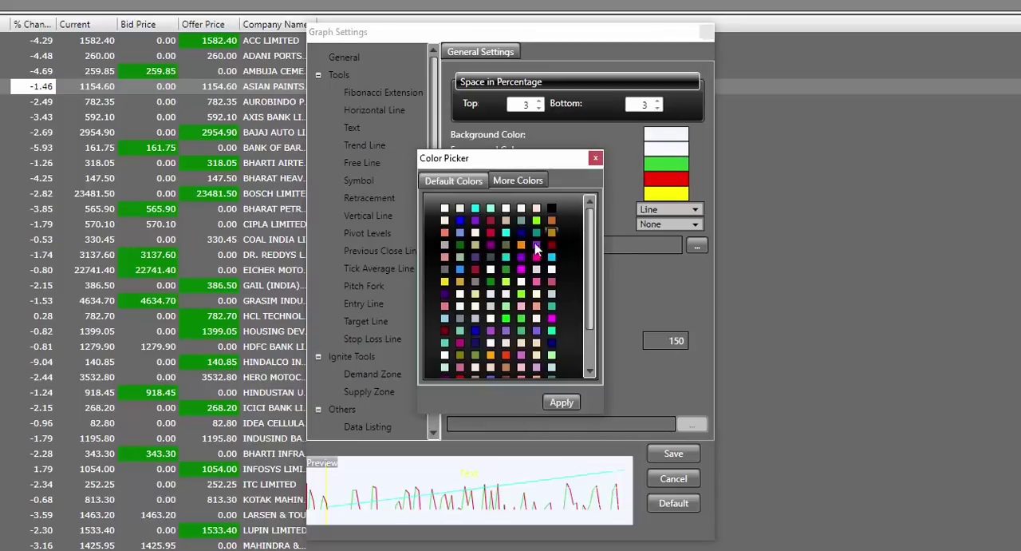
click(550, 402)
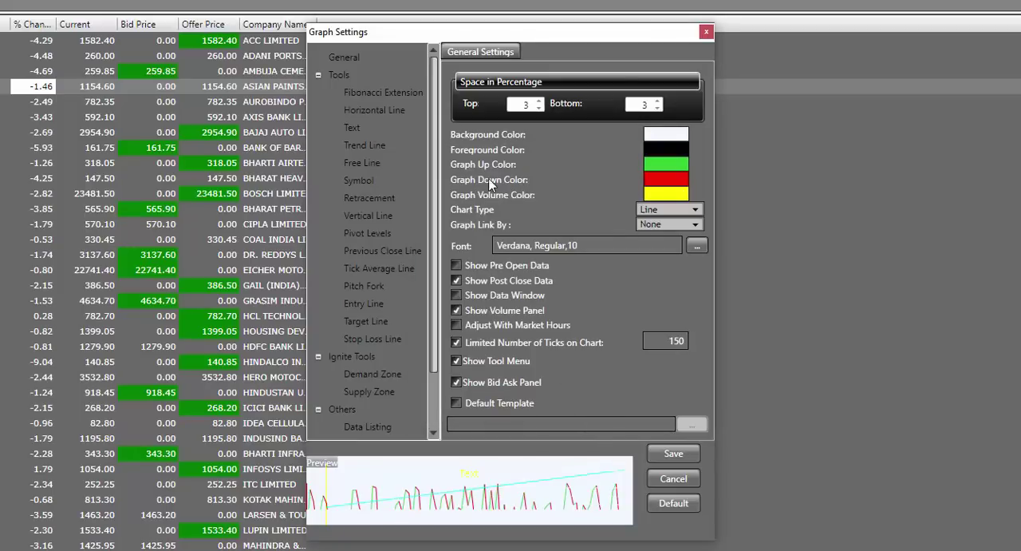
Set the graph up colour to dark green and the volume colour to black.
click(671, 167)
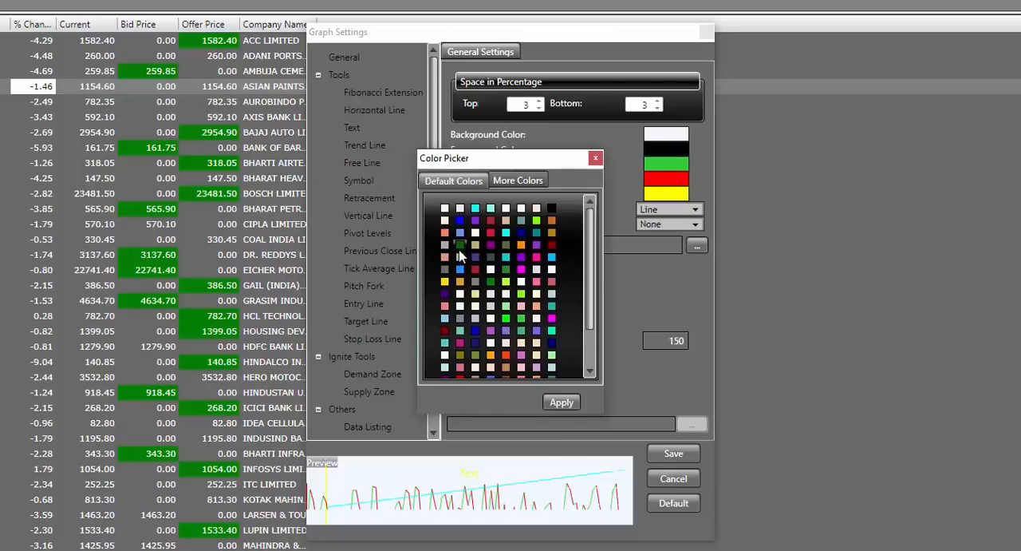
click(460, 244)
click(565, 401)
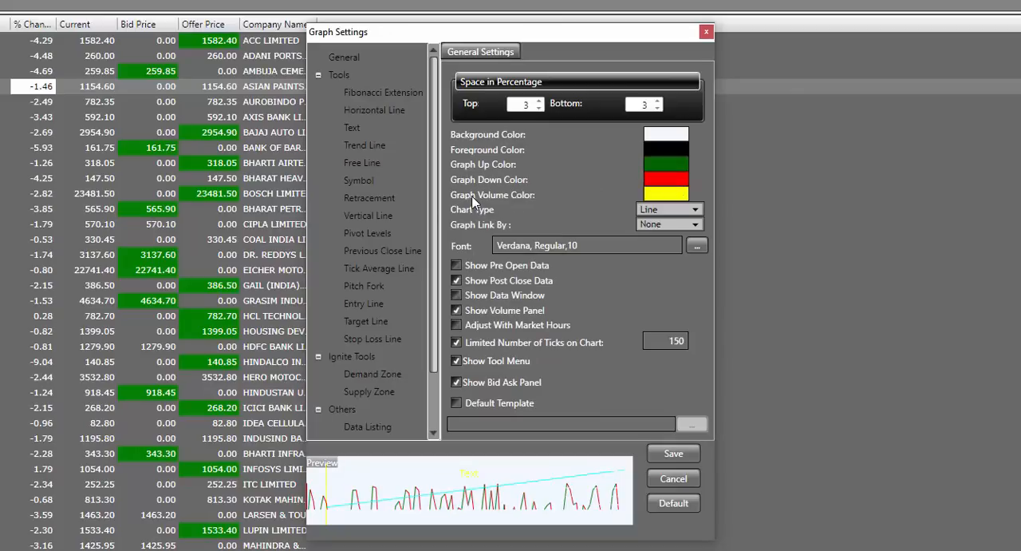
click(662, 196)
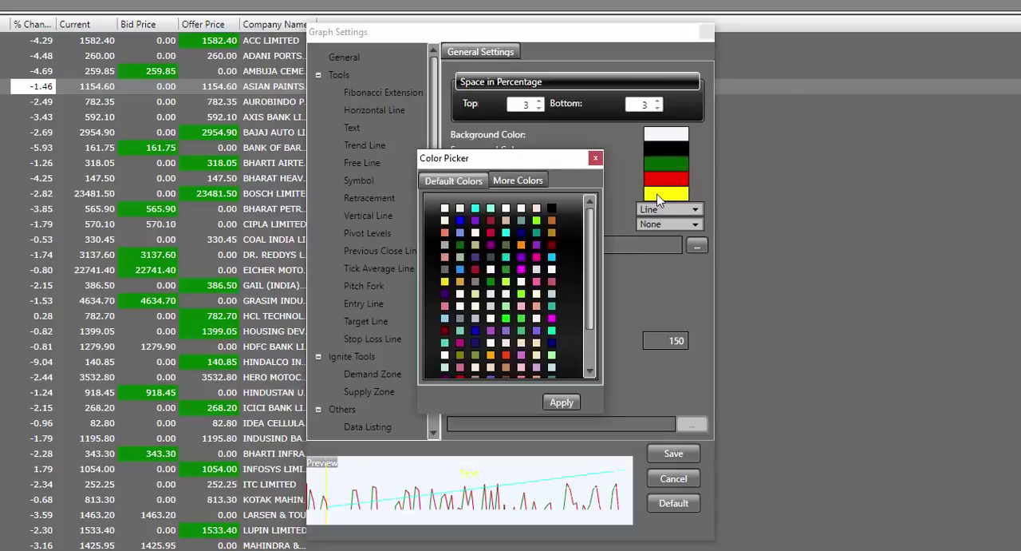
click(551, 209)
click(561, 402)
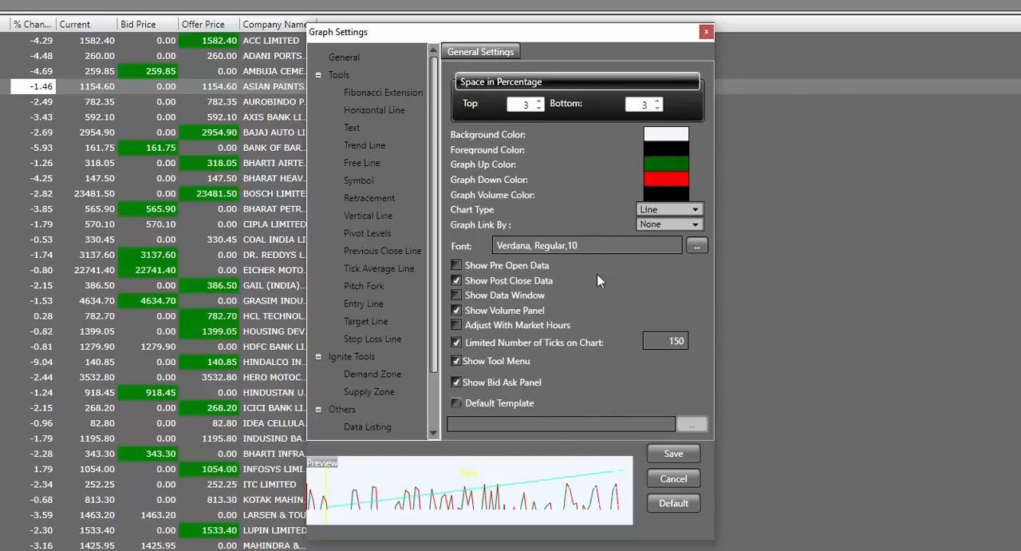
click(680, 209)
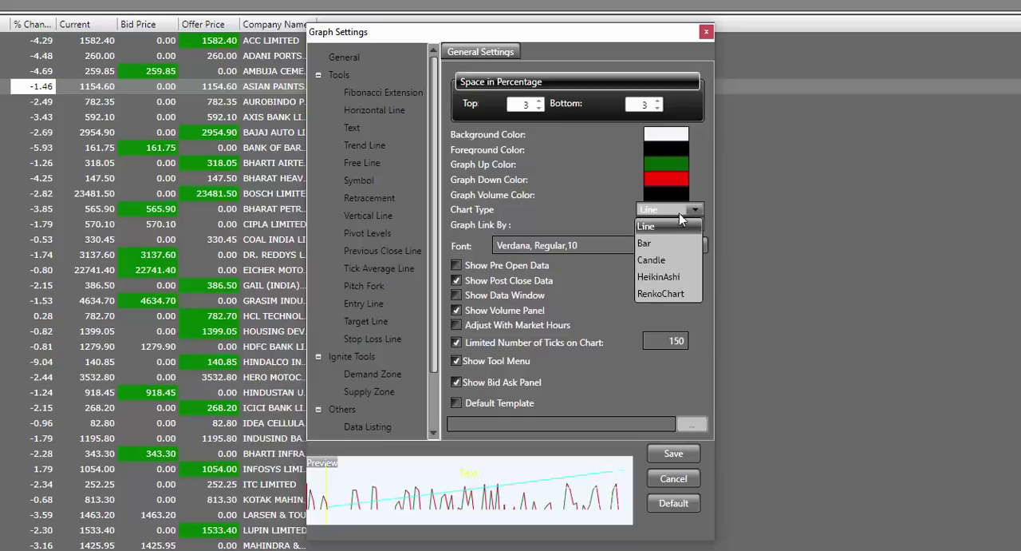
Set the chart type to Candle, leaving the font at Verdana 10.
click(671, 260)
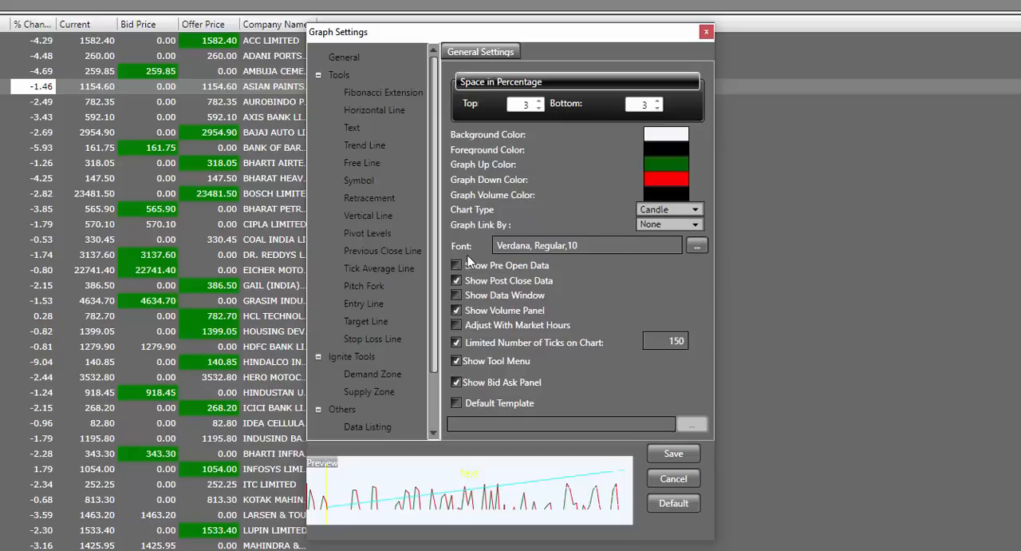
click(697, 246)
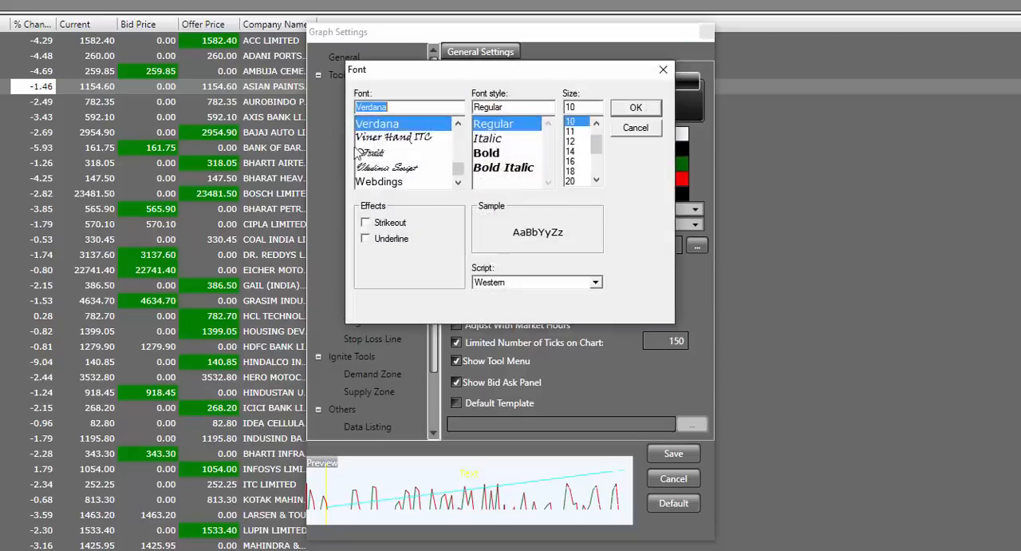
click(628, 131)
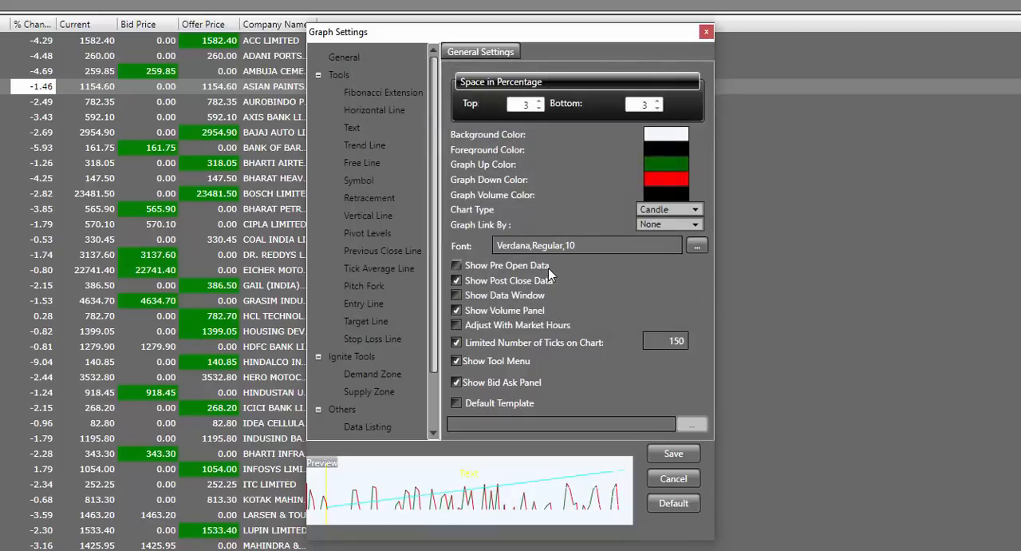
Turn off post-close data, tick limit and tool menu; turn on data window and market-hours adjustment.
click(458, 281)
click(487, 297)
click(461, 325)
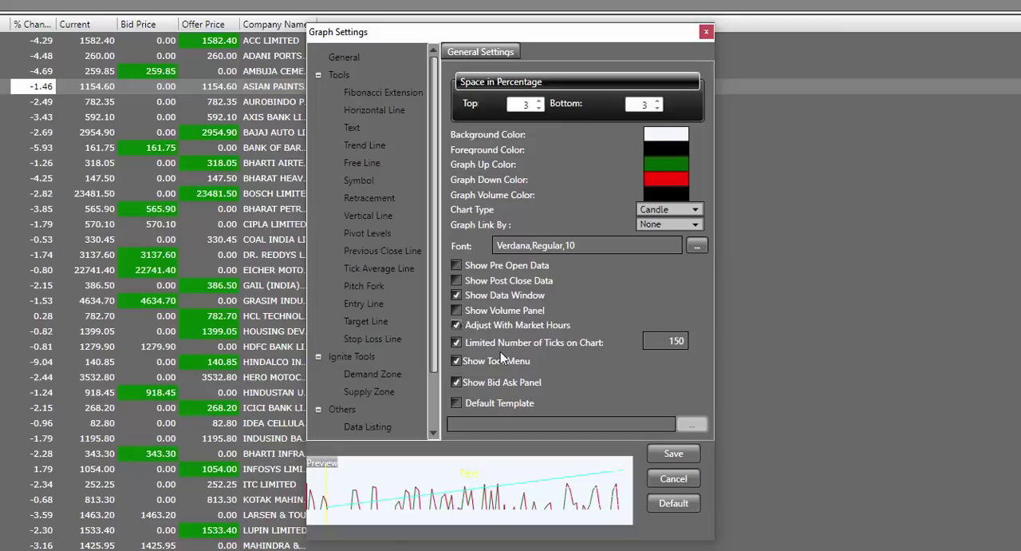
click(578, 341)
click(511, 361)
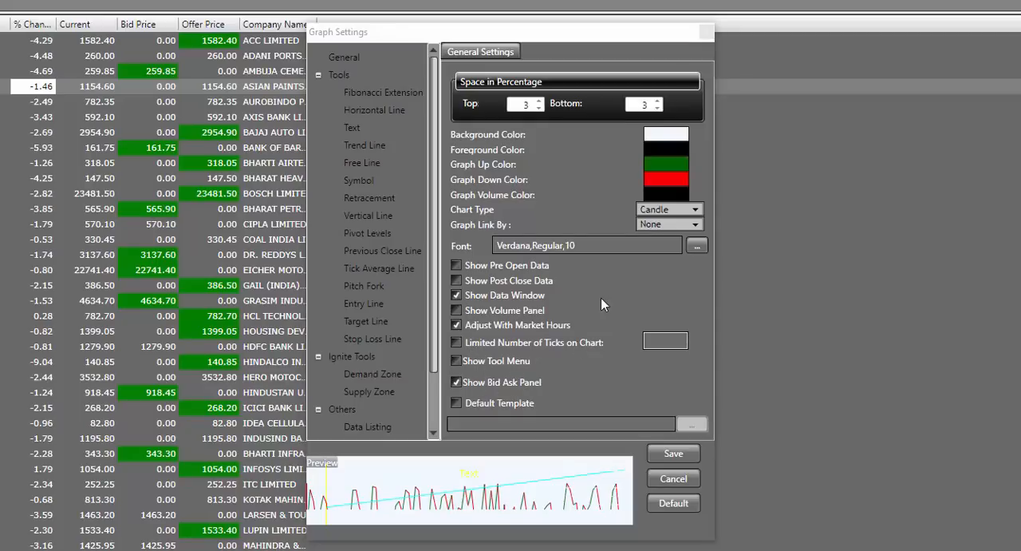
drag(432, 186, 432, 242)
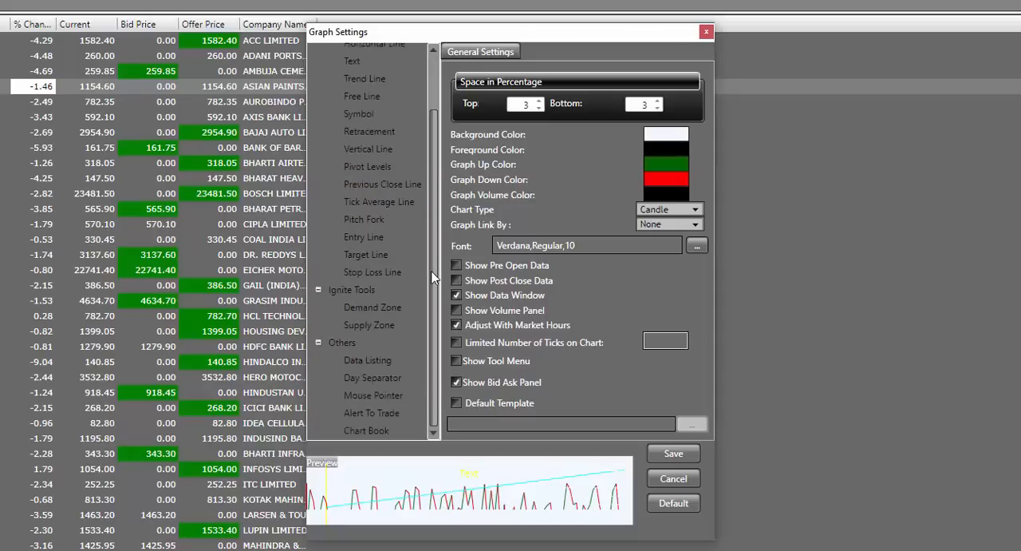
Set the mouse pointer to Tracker Ball type with a black colour.
click(383, 430)
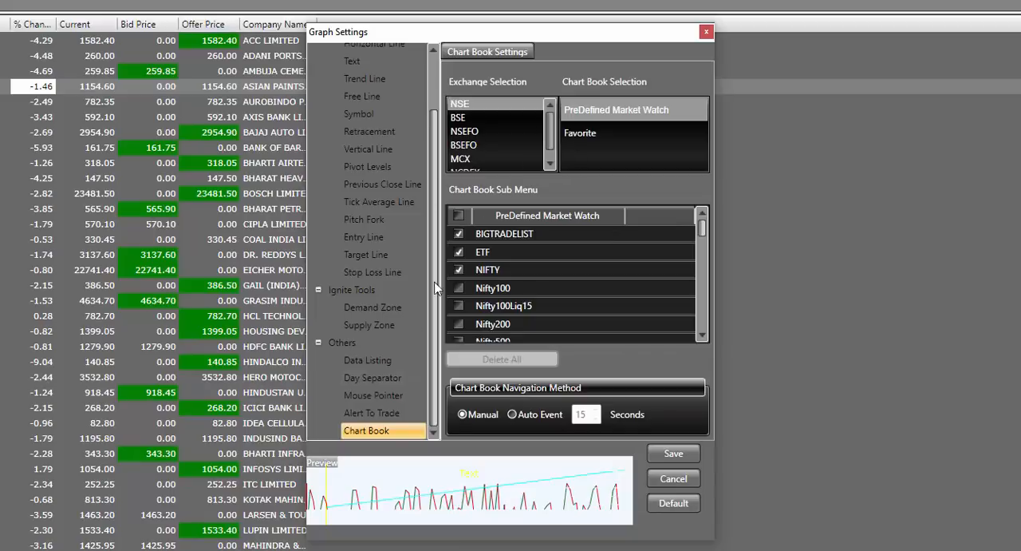
click(386, 415)
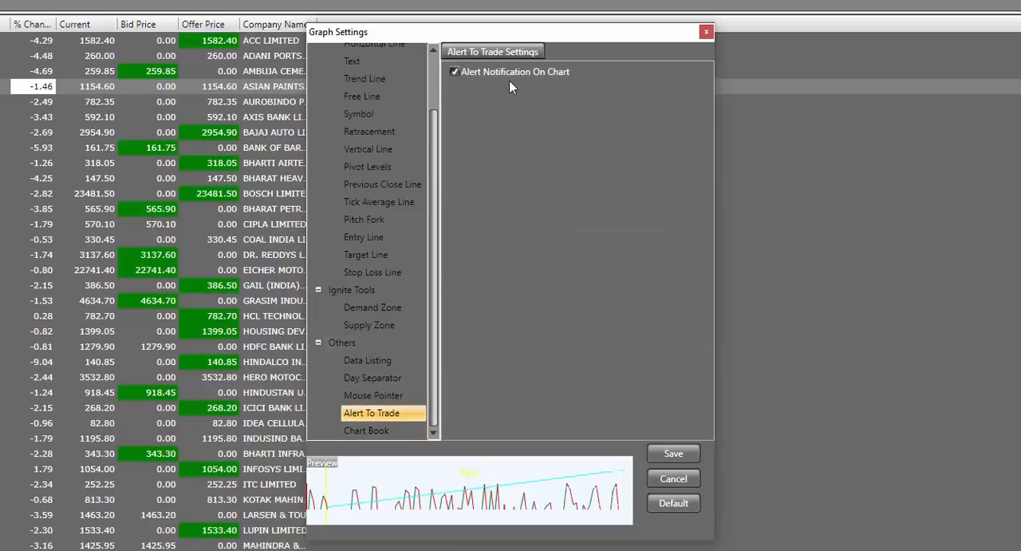
click(367, 396)
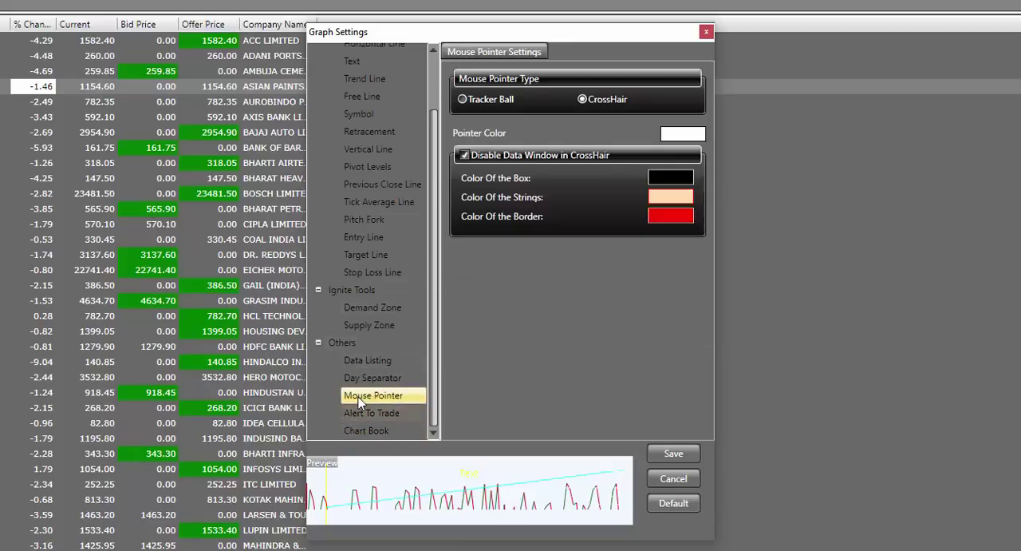
click(463, 100)
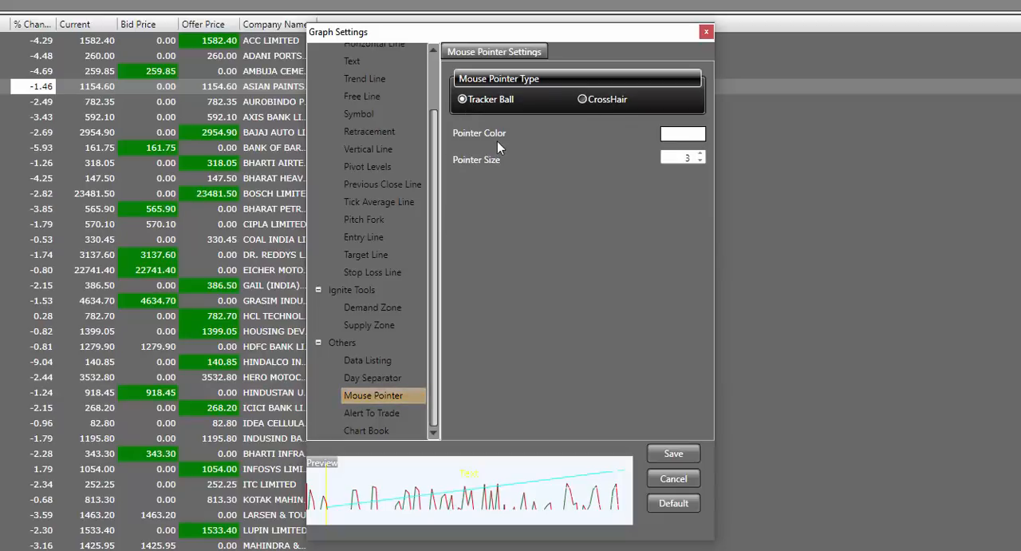
click(690, 134)
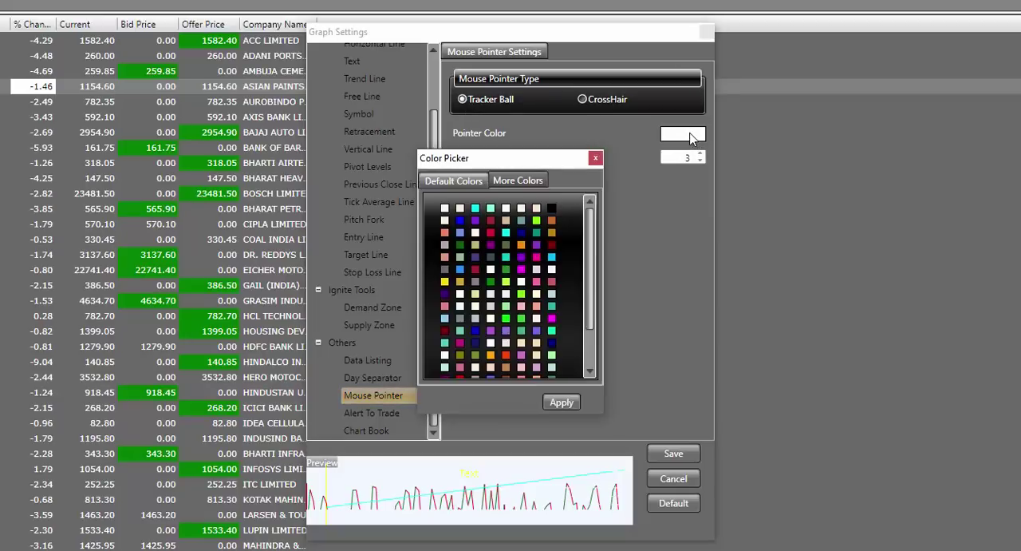
click(551, 209)
click(552, 405)
Review the day separator and data listing settings.
click(389, 377)
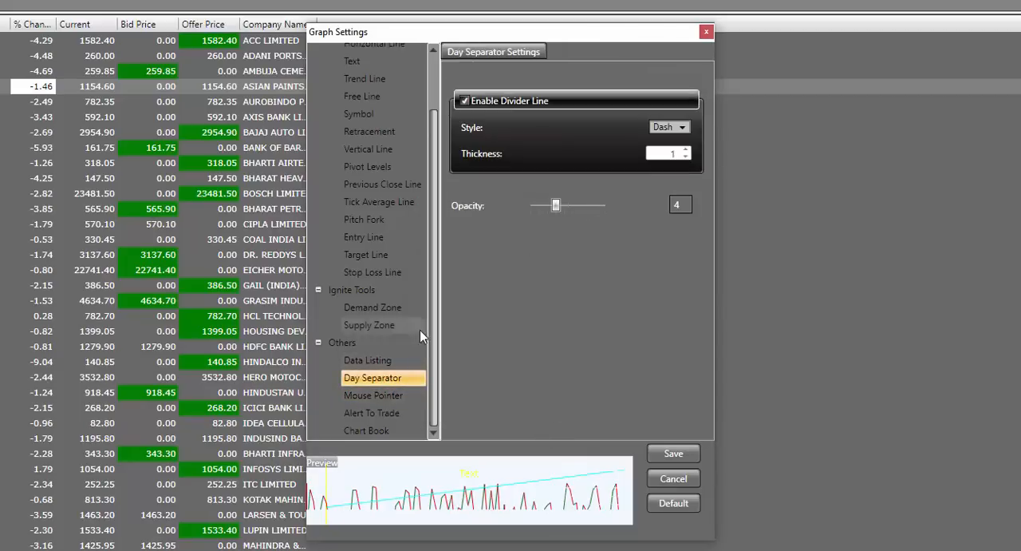
click(389, 359)
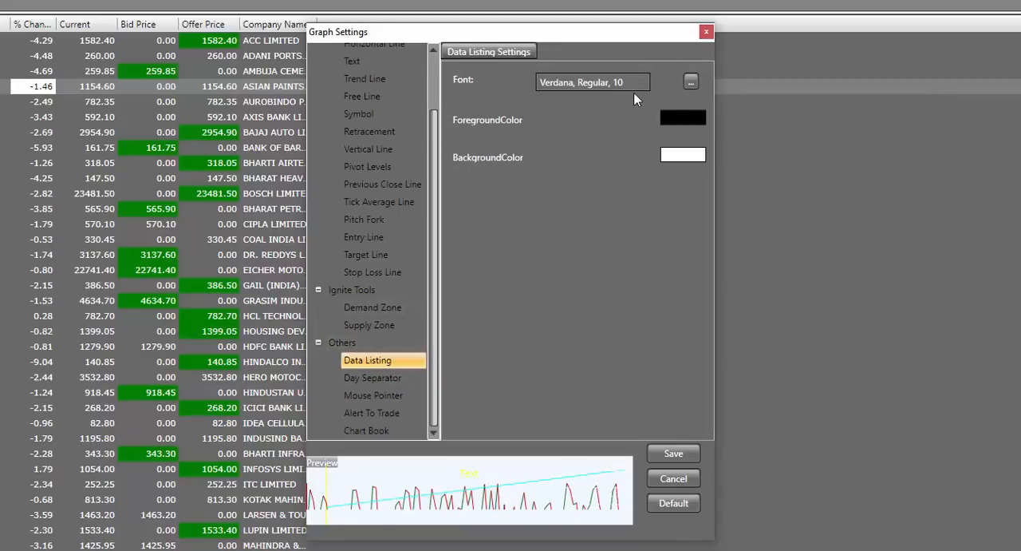
Give the supply zone opacity 2 and disable its border.
click(368, 327)
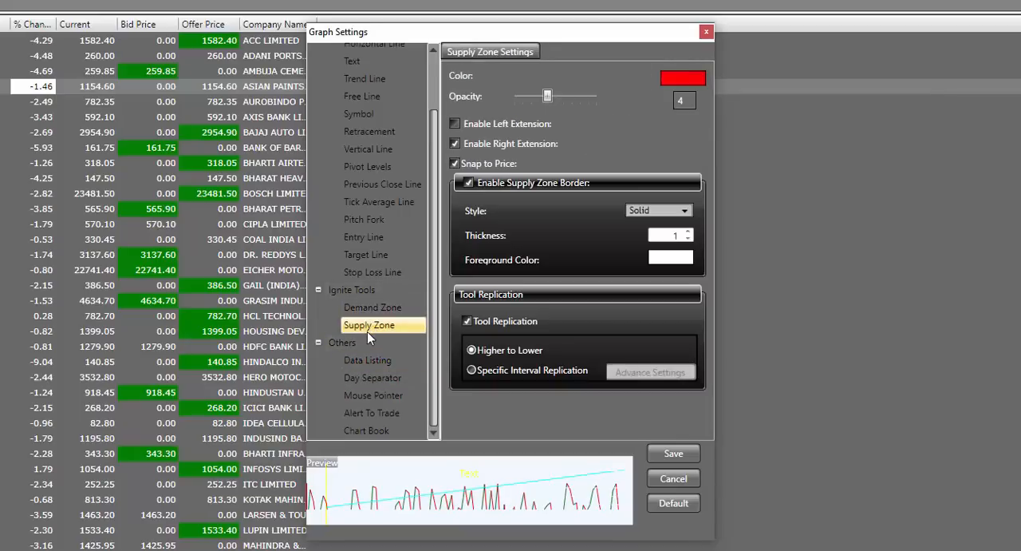
click(547, 95)
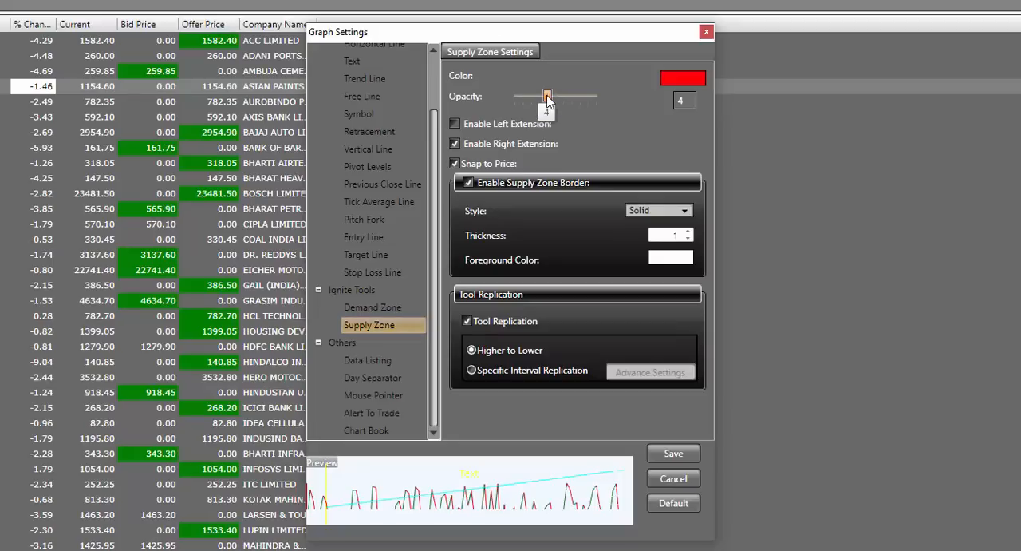
drag(546, 95, 532, 96)
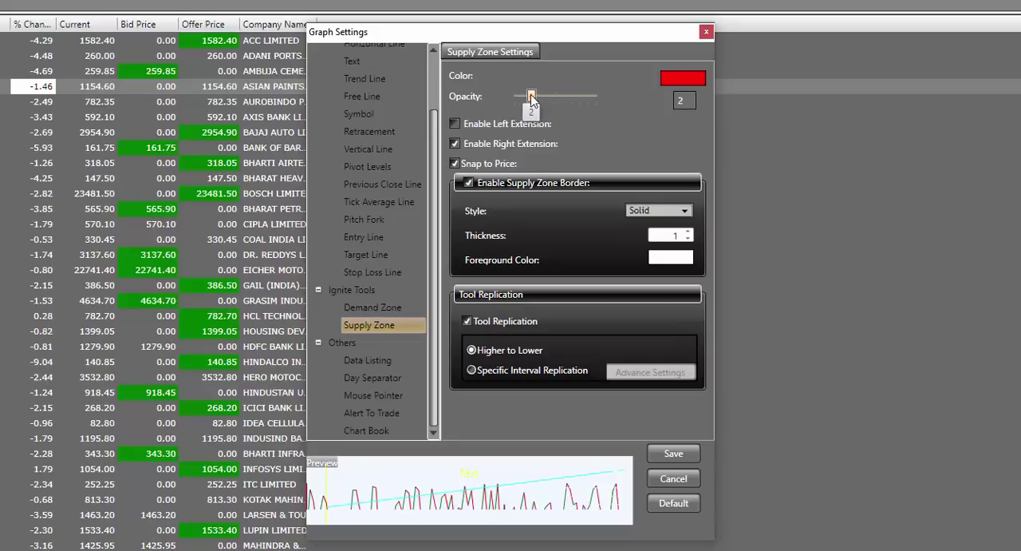
click(468, 183)
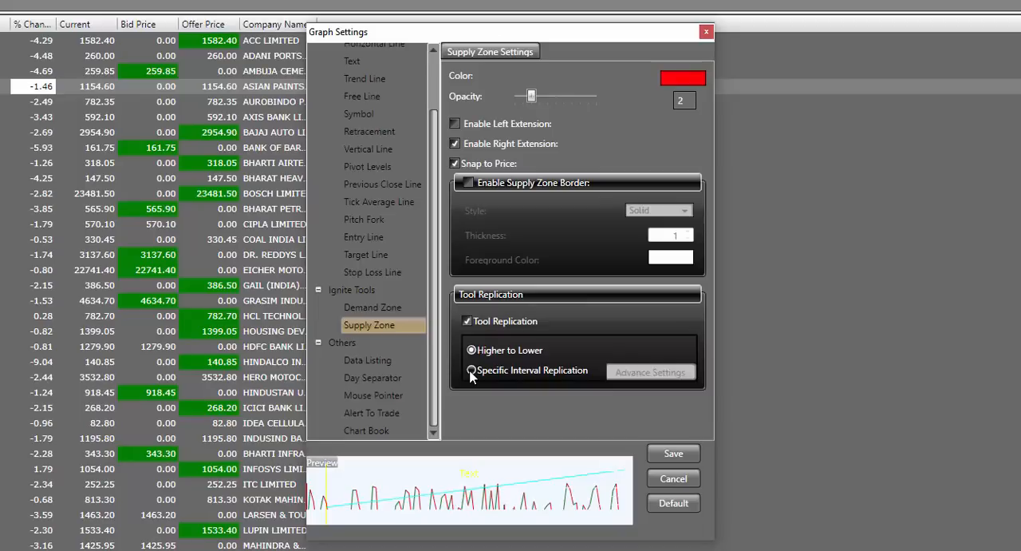
Make the supply zone replicate on specific intervals, applying all intervals.
click(470, 372)
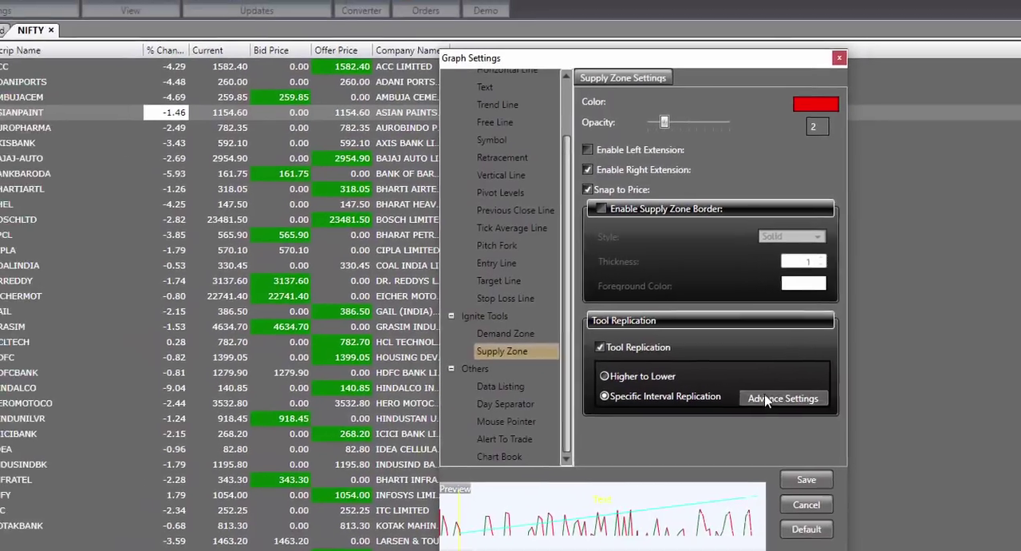
click(648, 372)
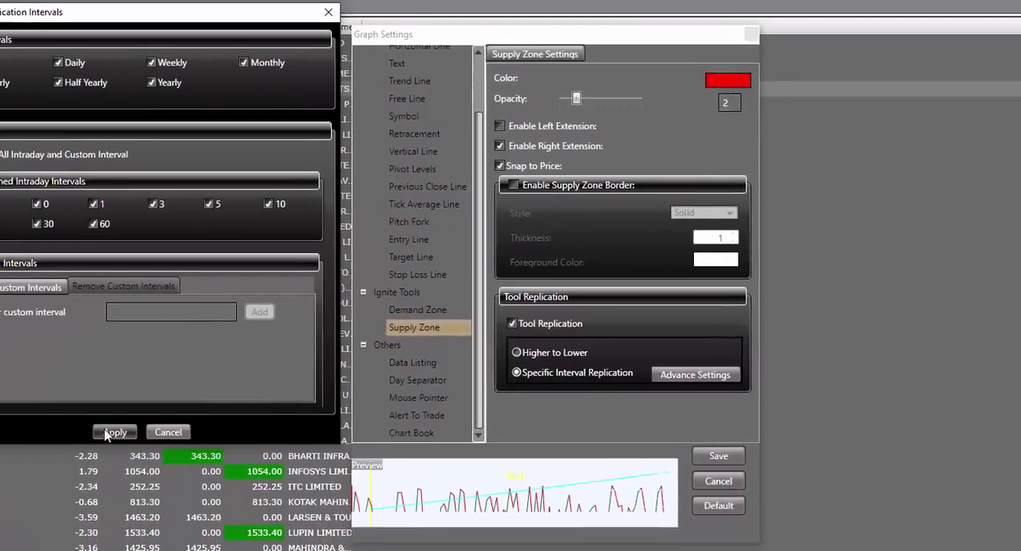
click(106, 432)
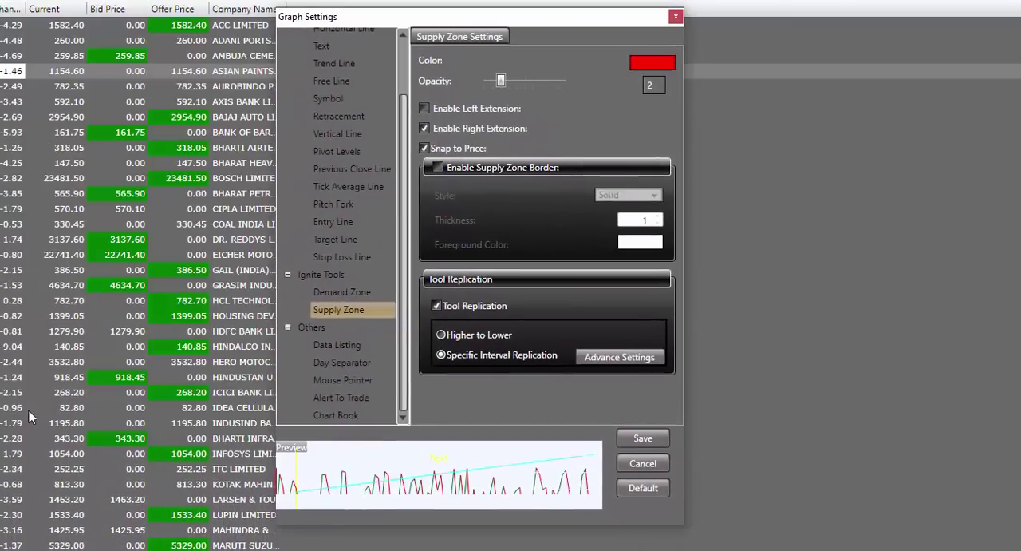
Give the demand zone opacity 2 and disable its border.
click(364, 298)
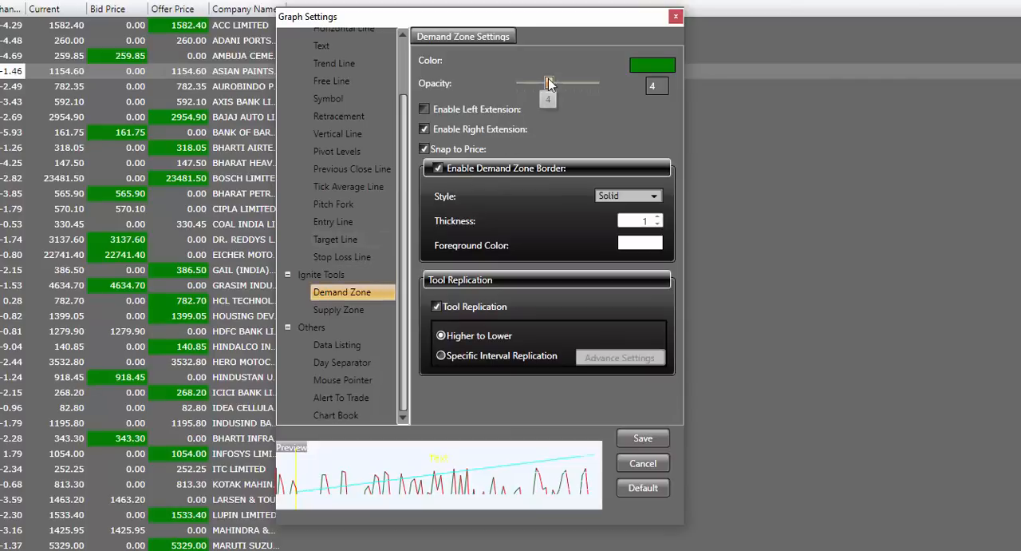
drag(549, 84, 534, 84)
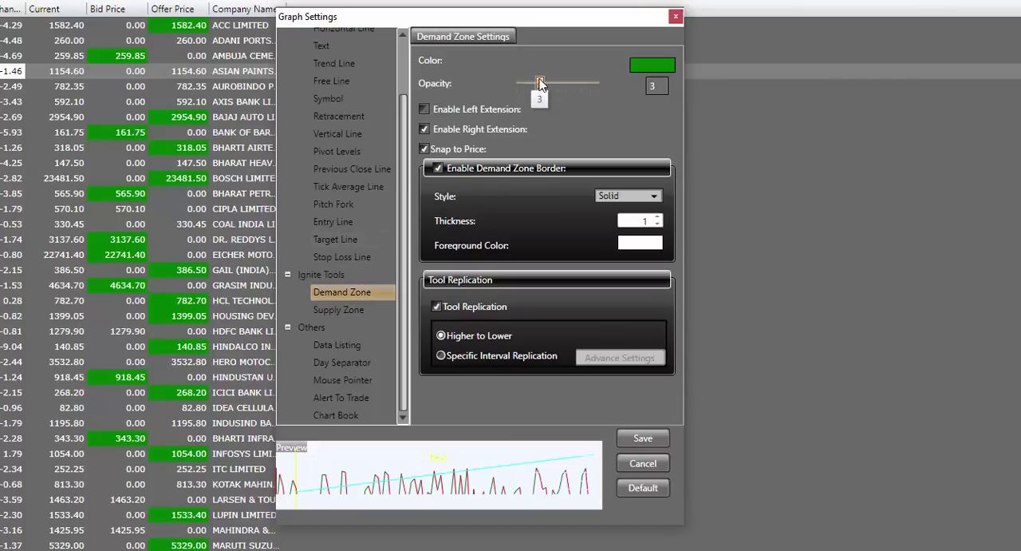
click(459, 169)
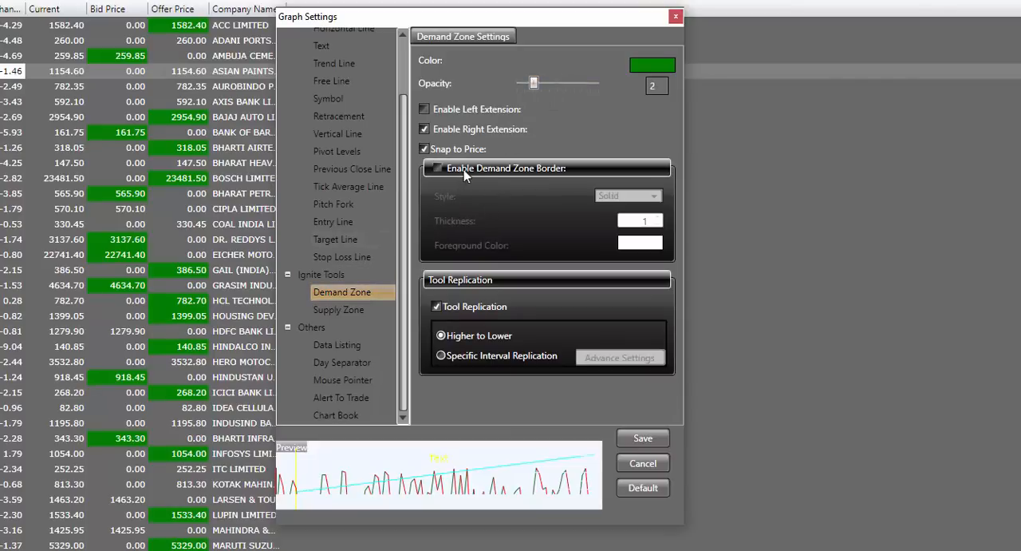
Make the demand zone replicate on specific intervals, applying all intervals.
click(443, 356)
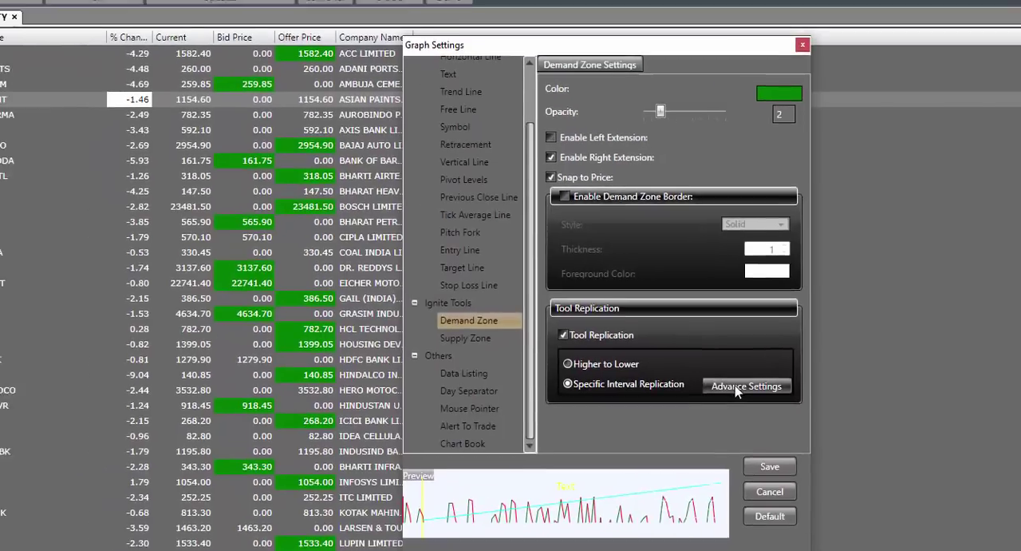
click(620, 357)
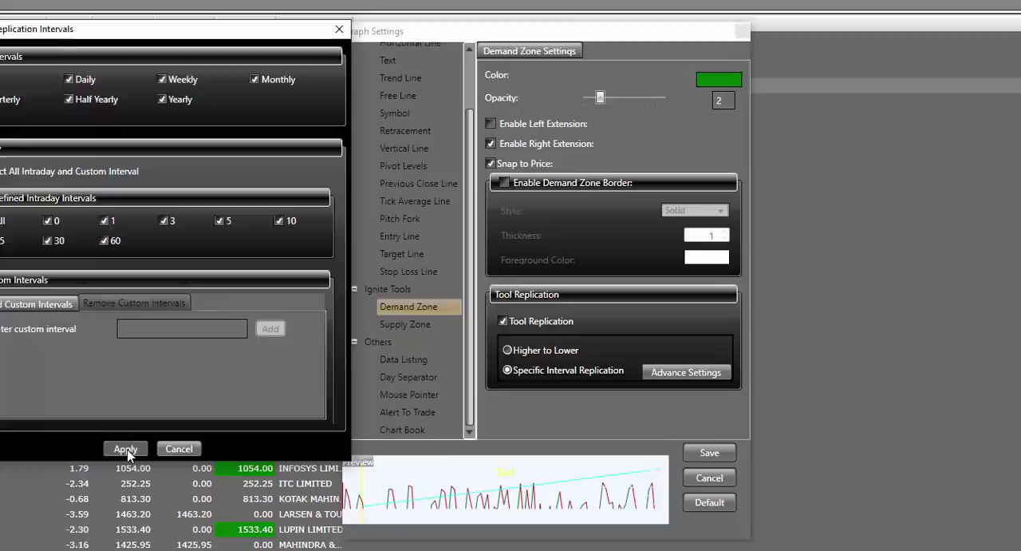
click(241, 474)
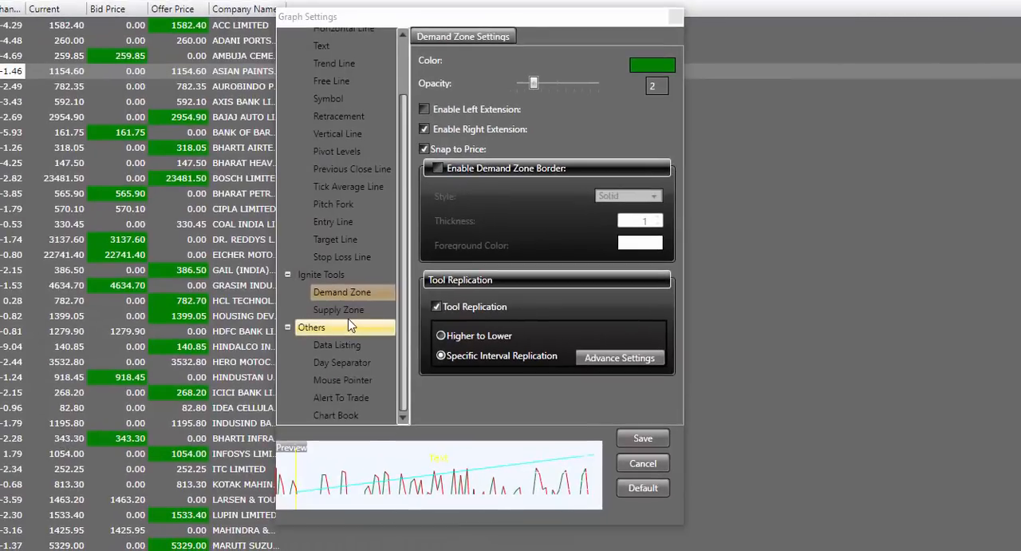
Raise the stop loss line thickness from 1 to 2.
click(405, 267)
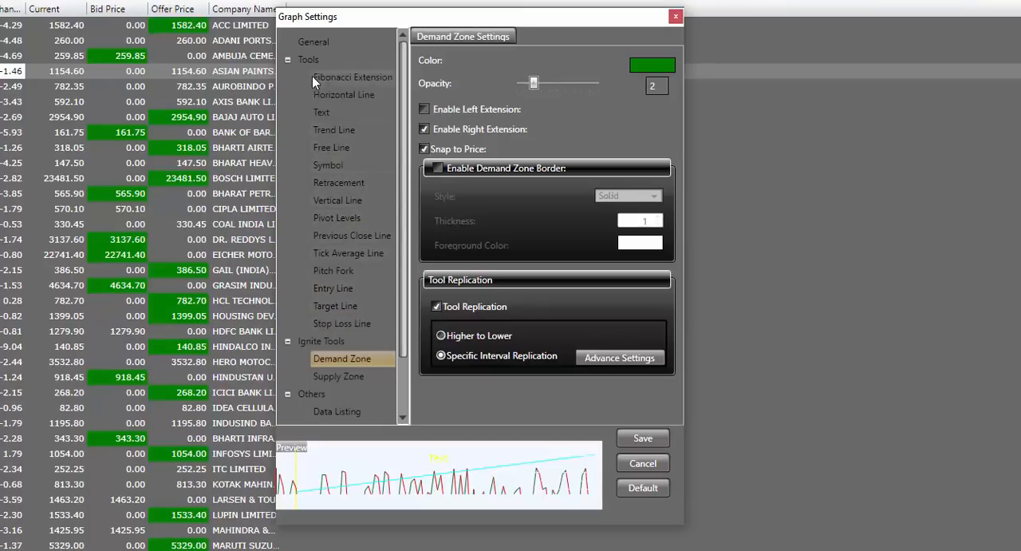
click(343, 327)
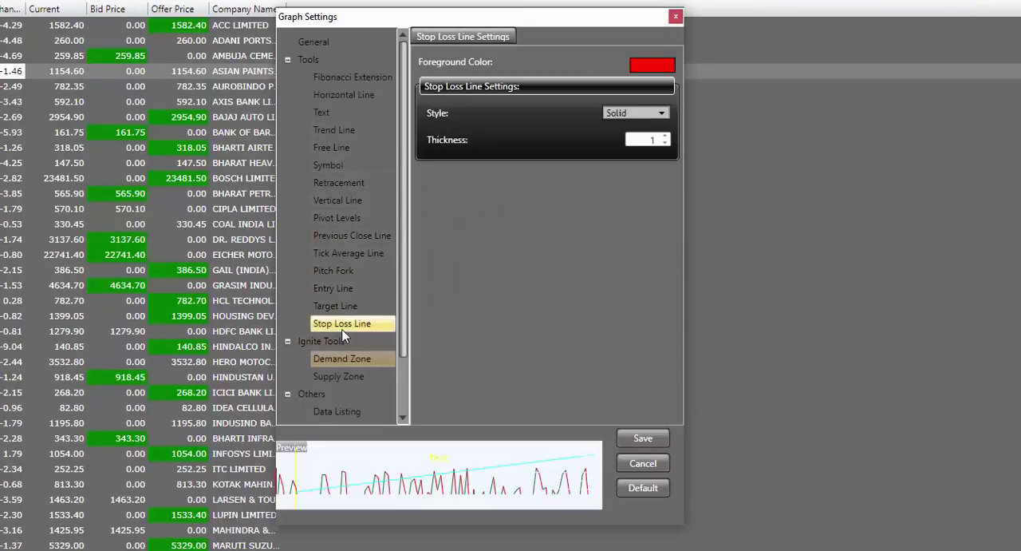
click(665, 135)
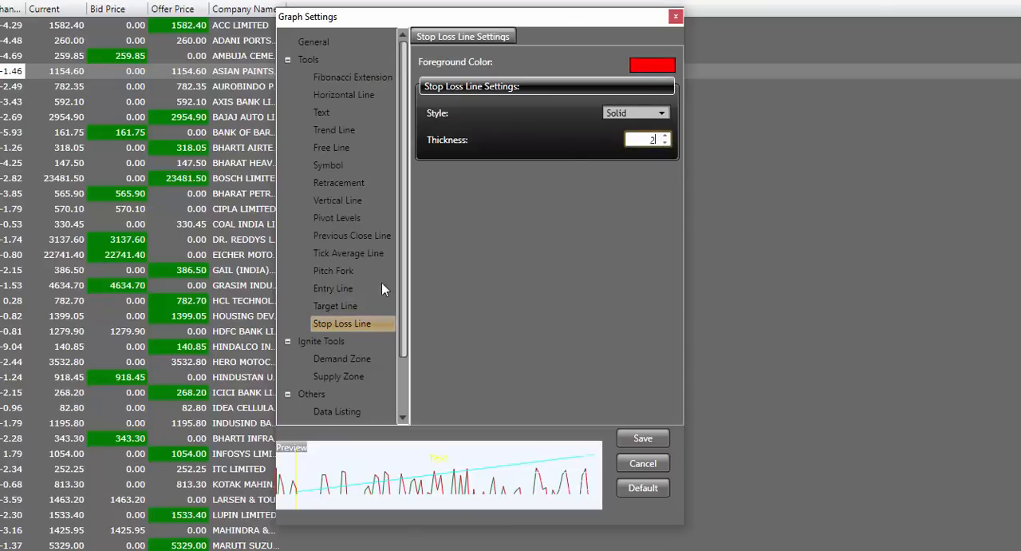
Colour the target line dark green.
click(349, 304)
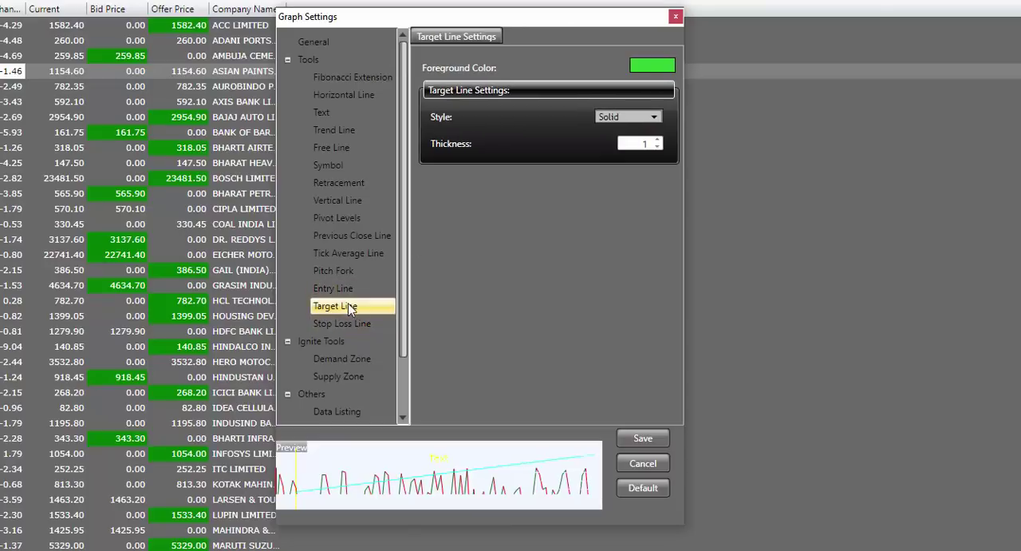
click(647, 68)
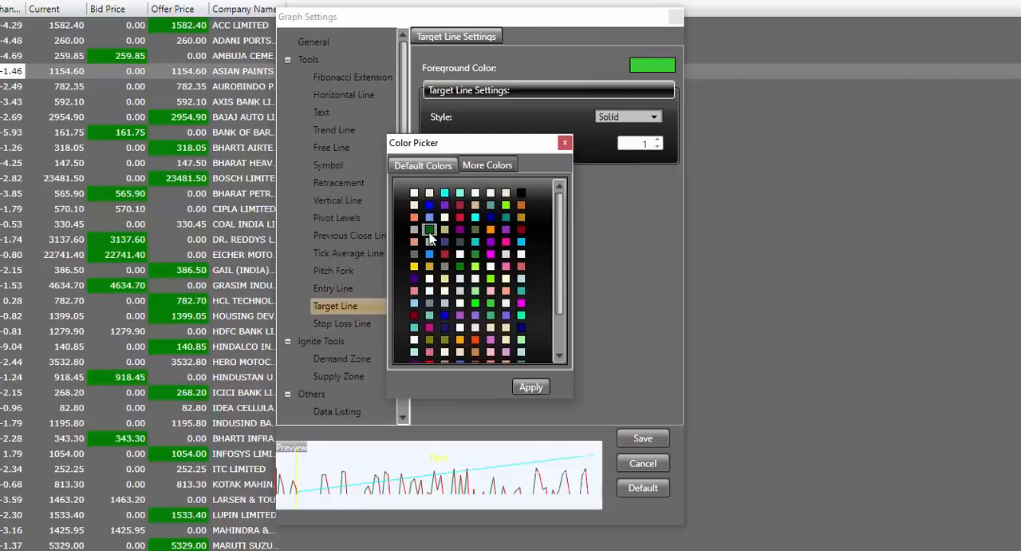
click(530, 386)
click(657, 140)
Colour the entry line dark blue and set its thickness to 2.
click(353, 286)
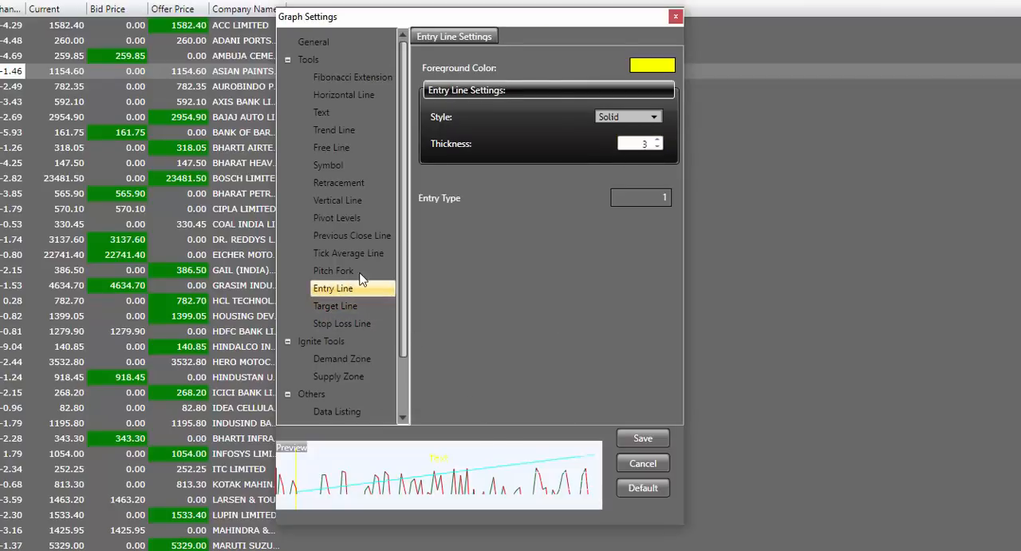
click(652, 67)
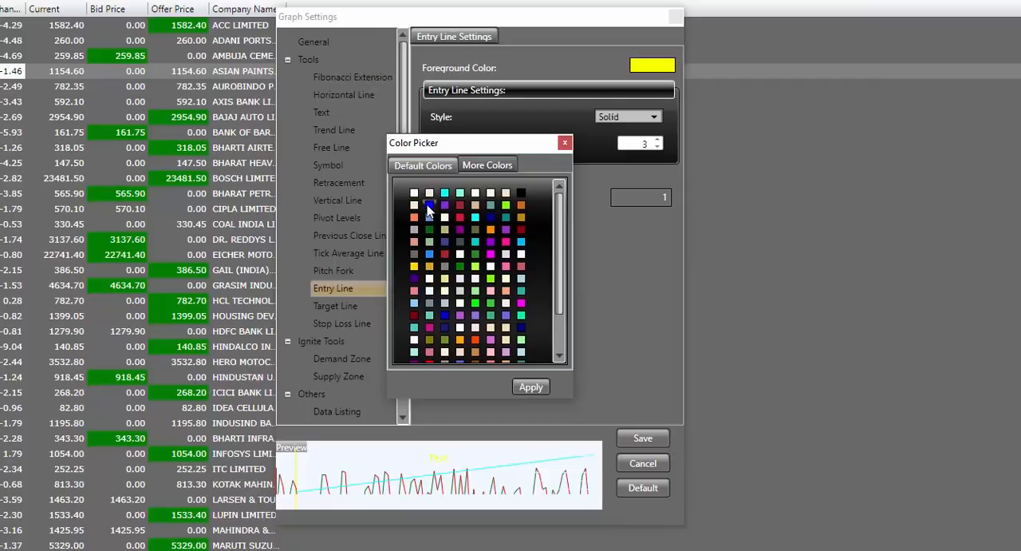
click(490, 218)
click(531, 387)
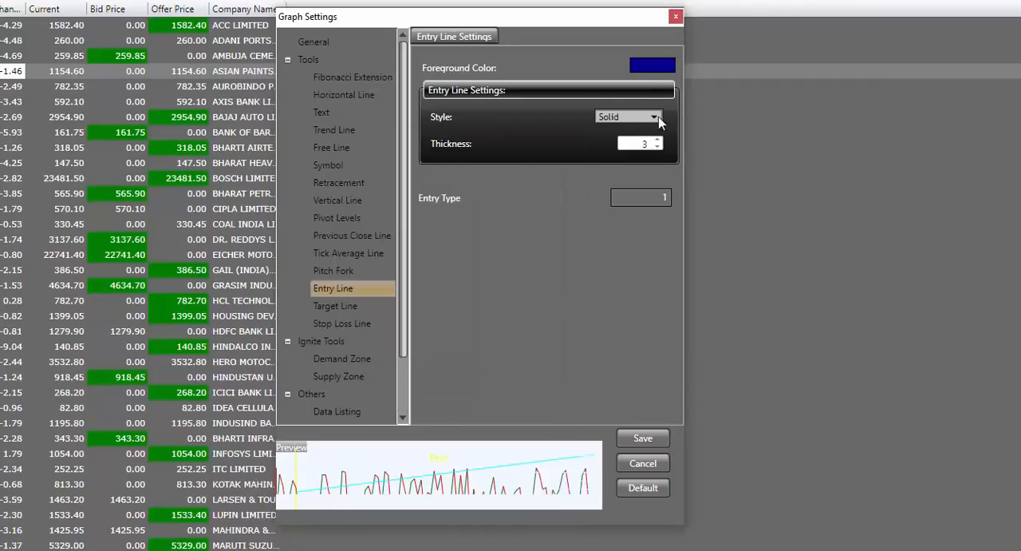
click(657, 147)
Switch off the tick average line.
click(352, 266)
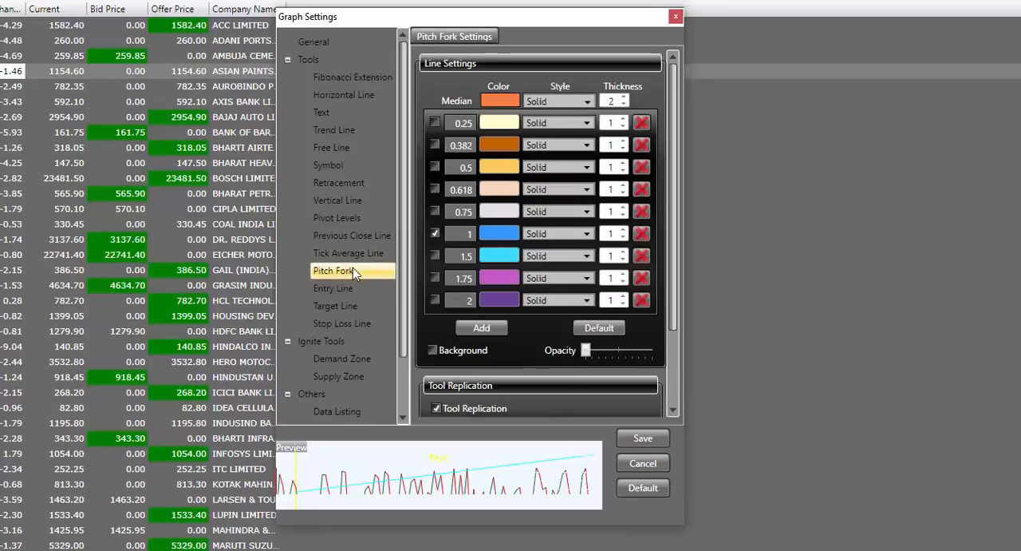
click(348, 253)
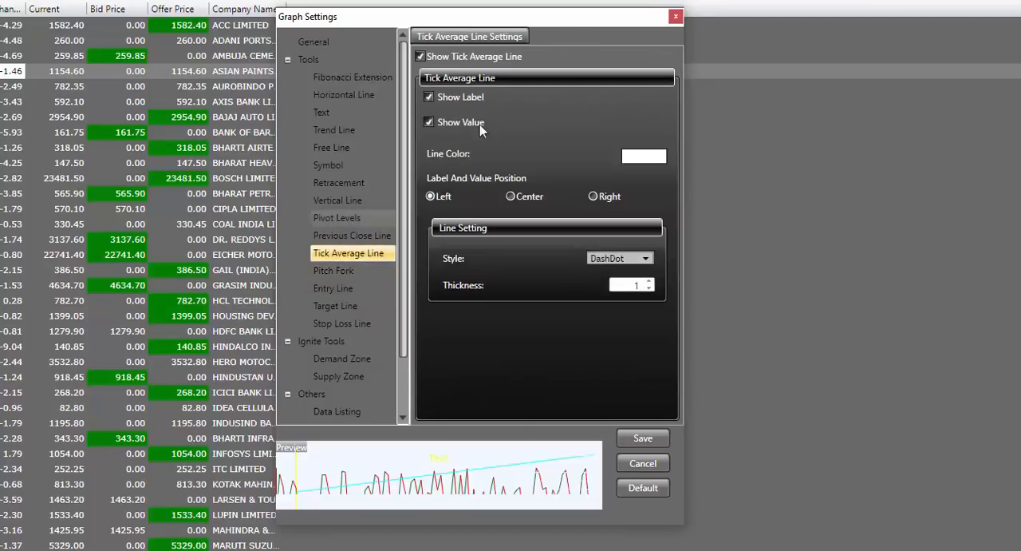
click(421, 57)
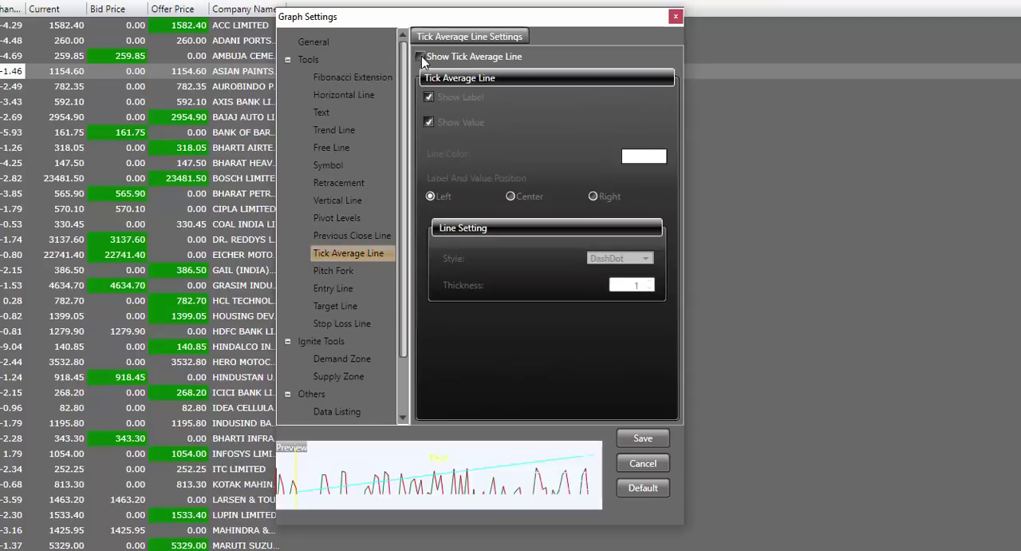
Switch off the previous close line.
click(345, 236)
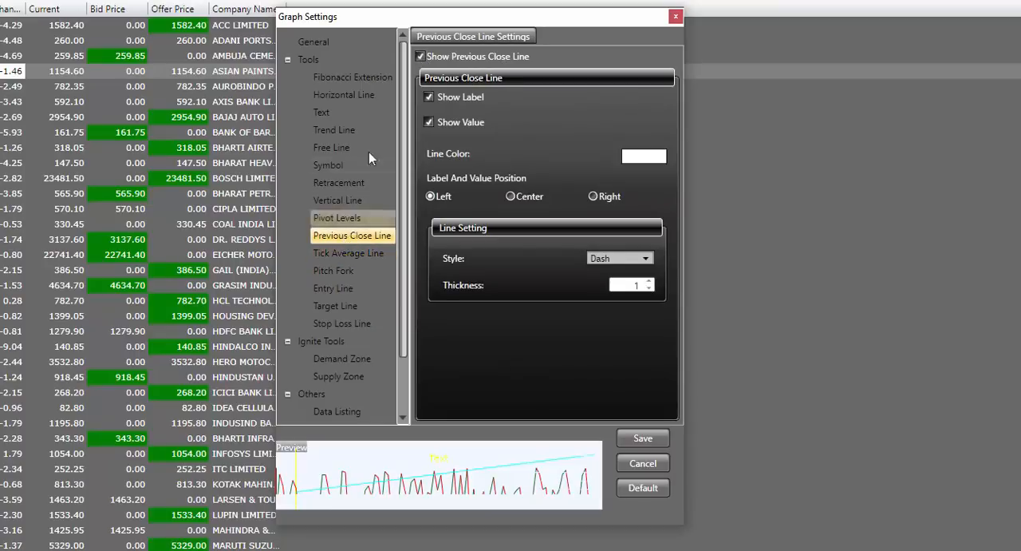
click(421, 56)
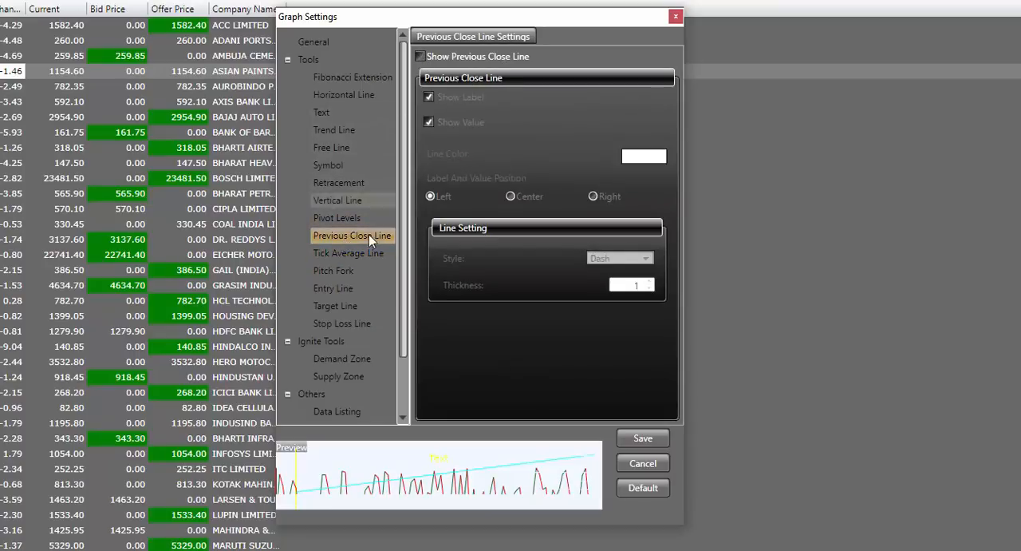
click(350, 219)
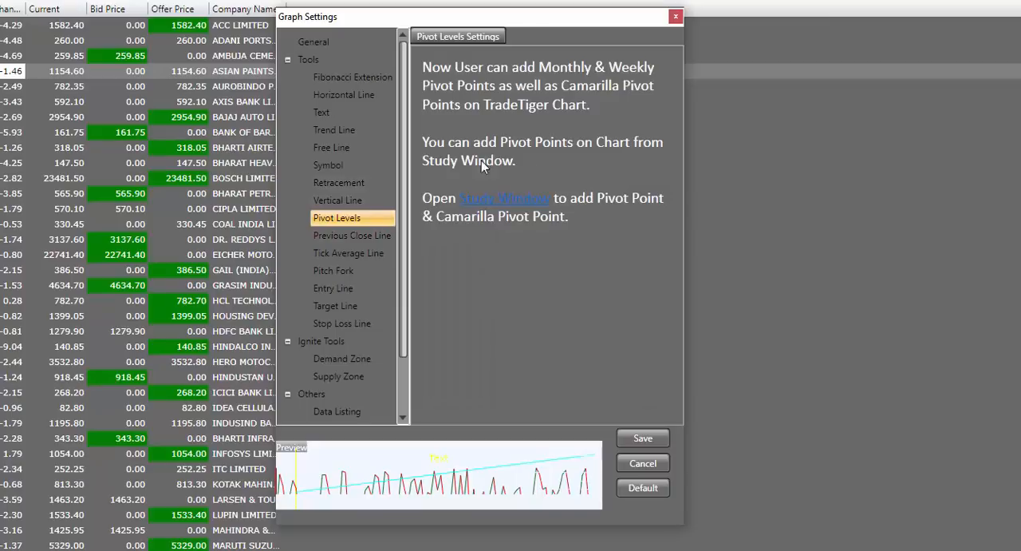
Change the vertical line foreground colour from yellow to black.
click(343, 205)
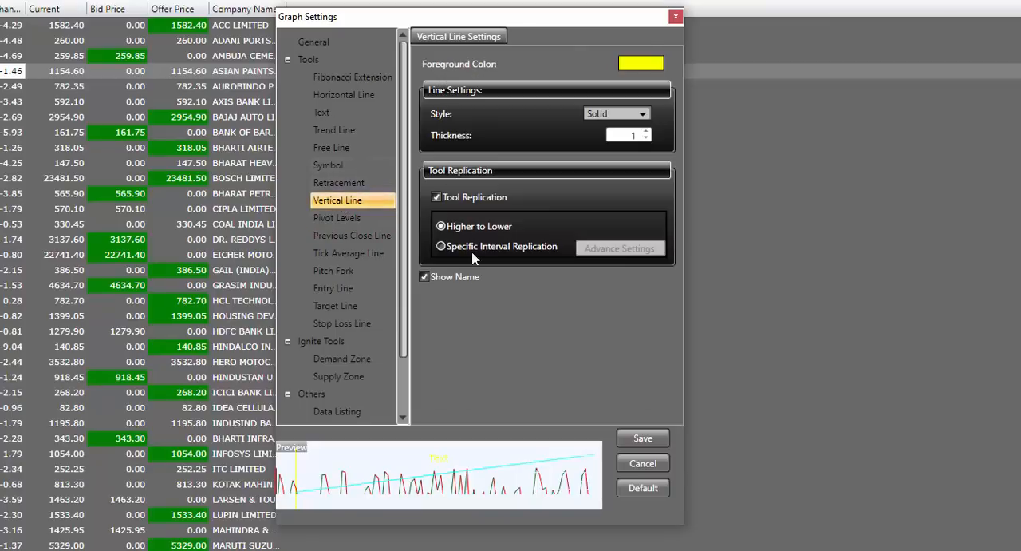
click(645, 66)
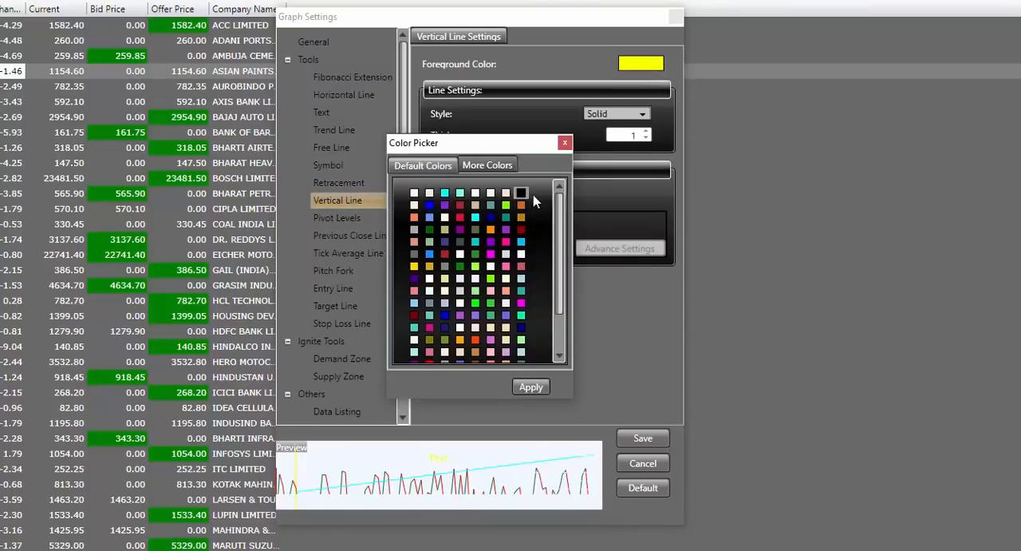
click(532, 386)
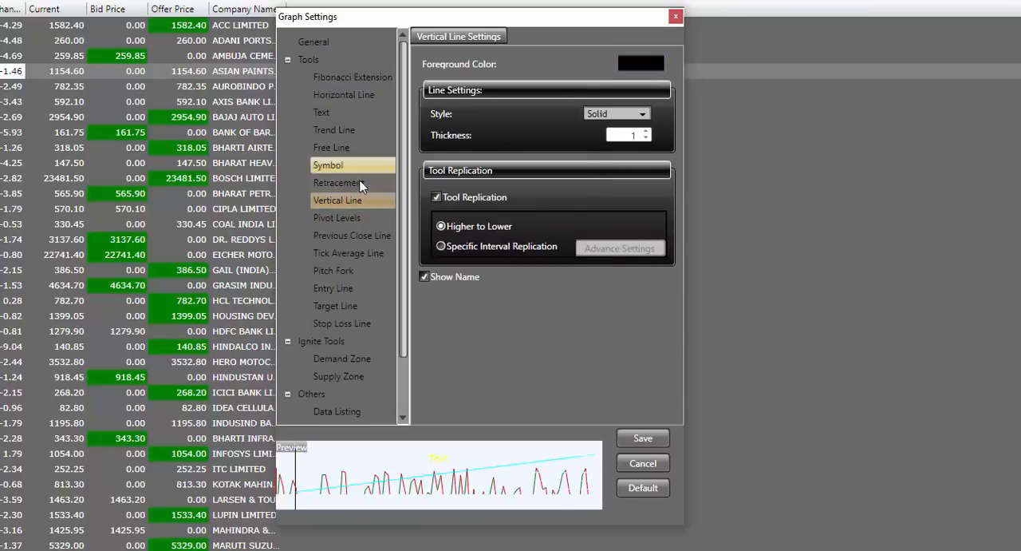
Review the Retracement tool's levels, stepping through the 66.66 and 100 entries.
click(382, 182)
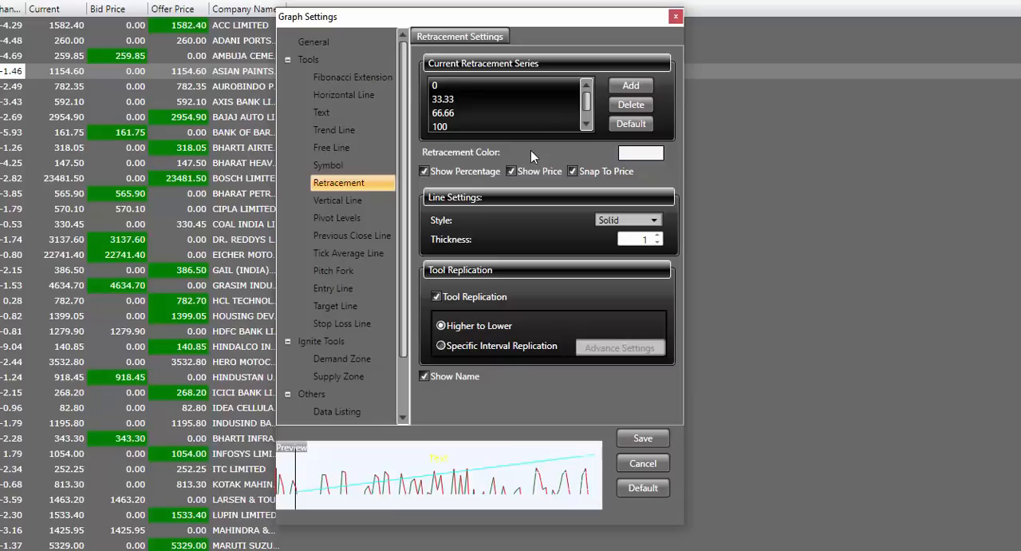
click(462, 85)
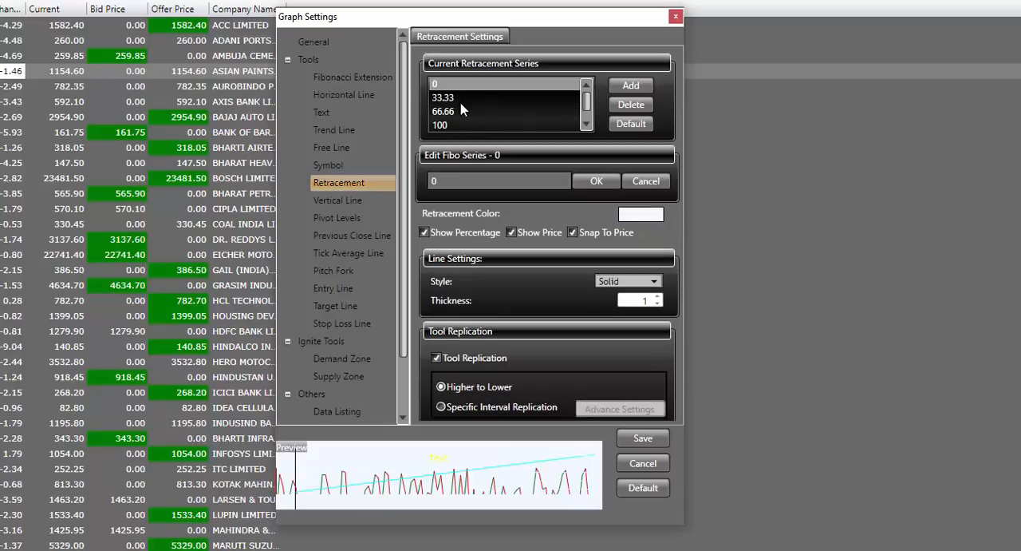
click(463, 113)
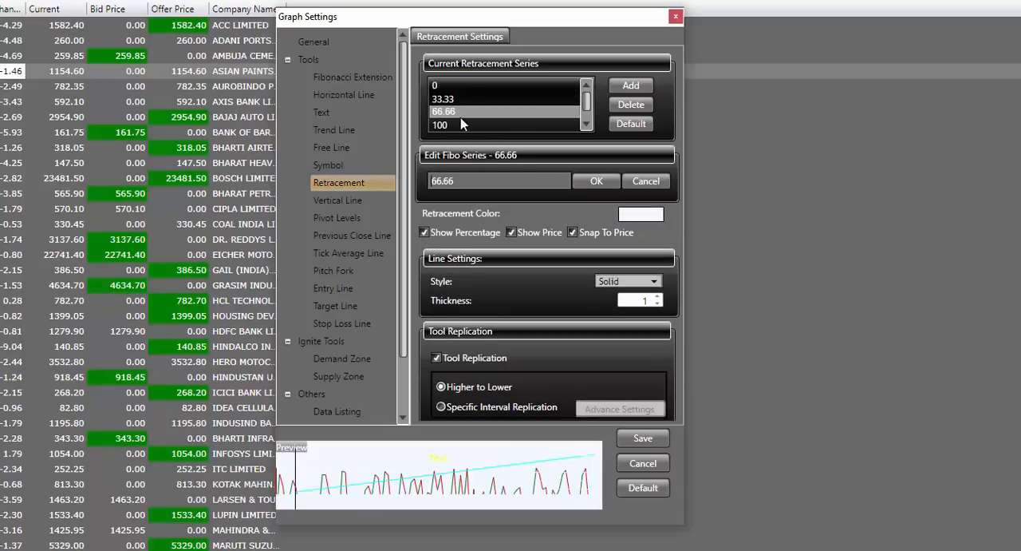
click(463, 125)
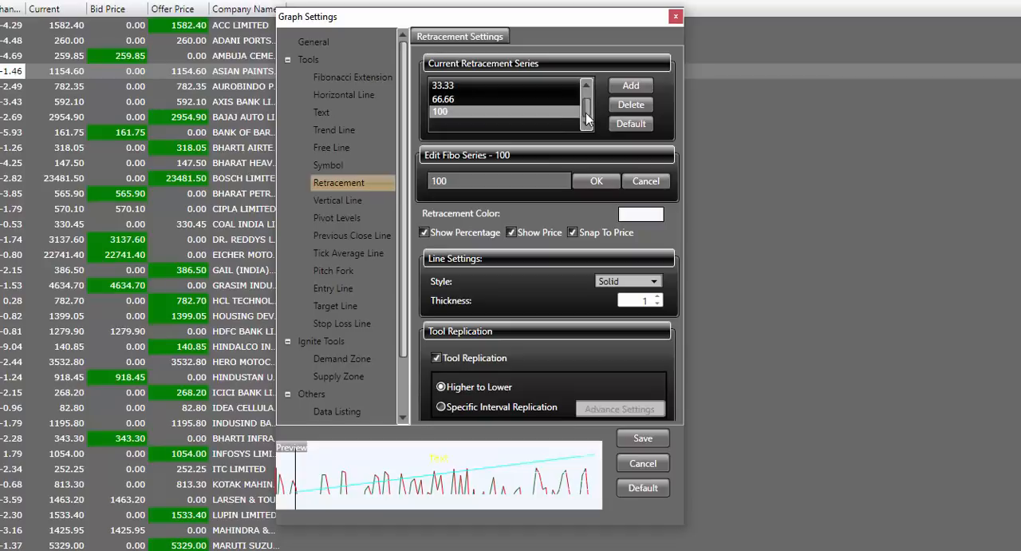
drag(588, 117, 588, 104)
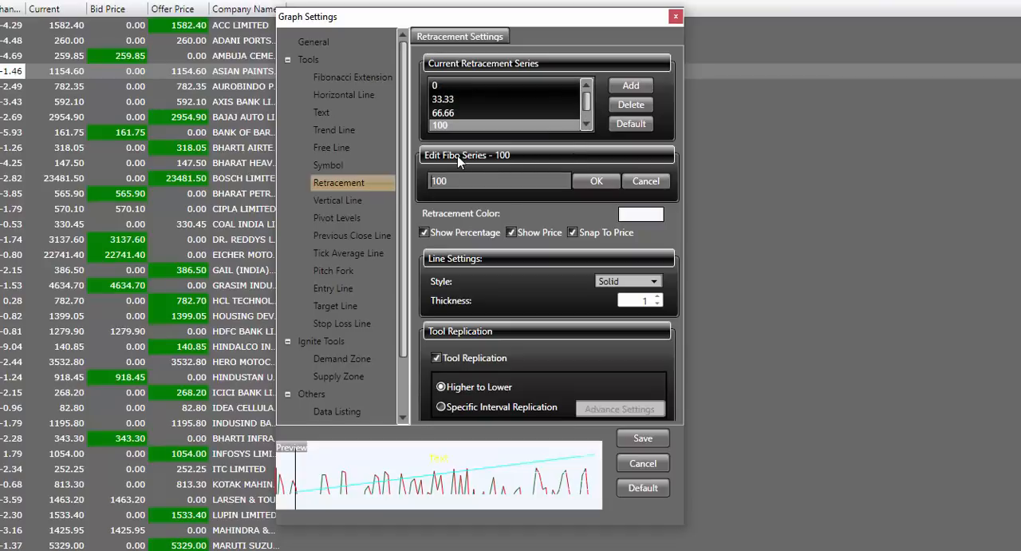
Make retracement lines black and turn off Show Percentage and Snap To Price.
click(644, 218)
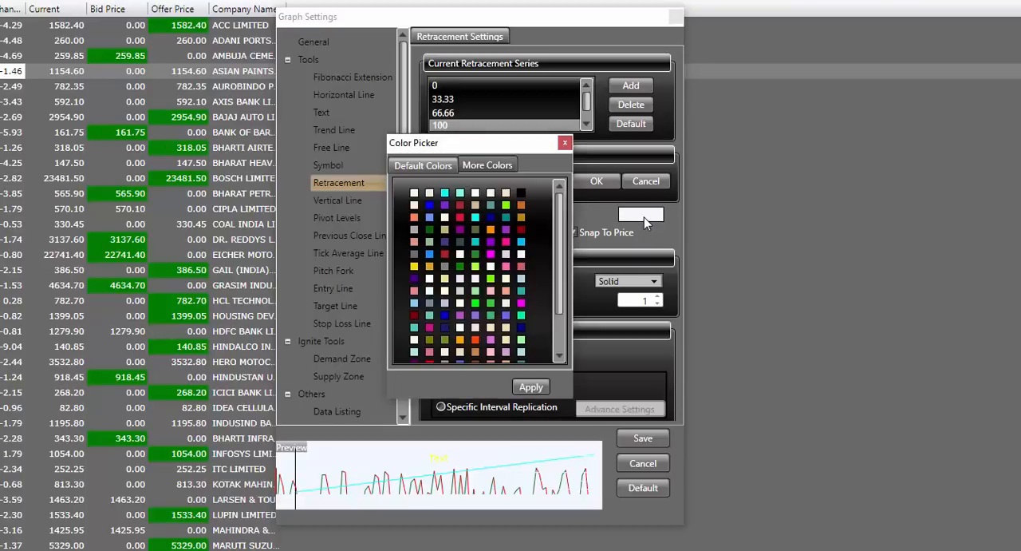
click(521, 192)
click(531, 386)
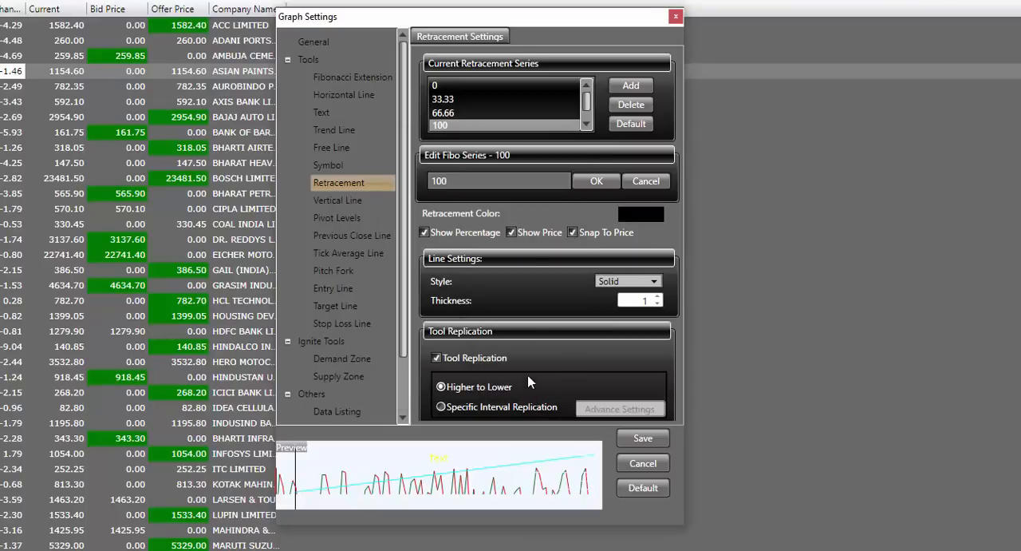
click(581, 232)
click(430, 234)
Set the Symbol and Free Line foreground colours to black.
click(341, 168)
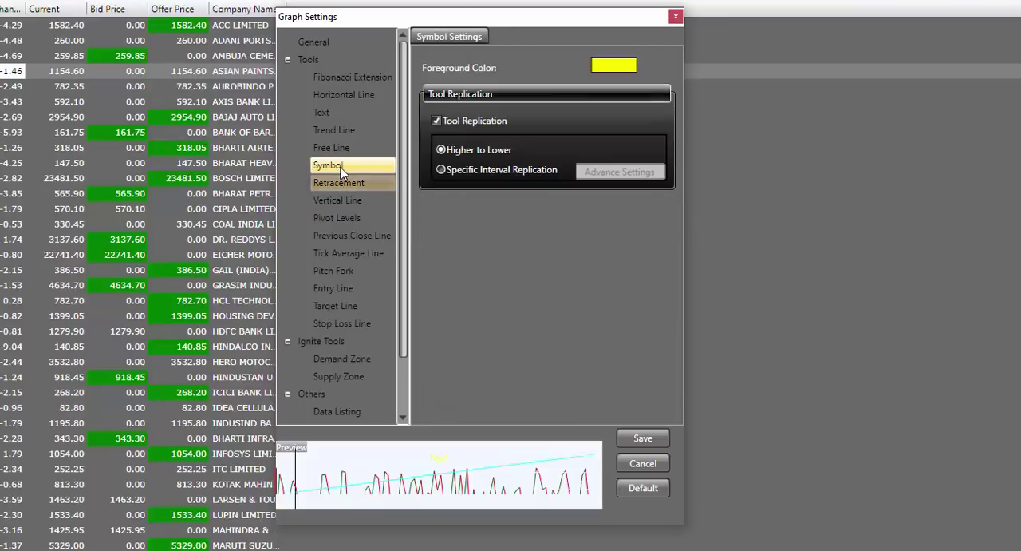
click(597, 67)
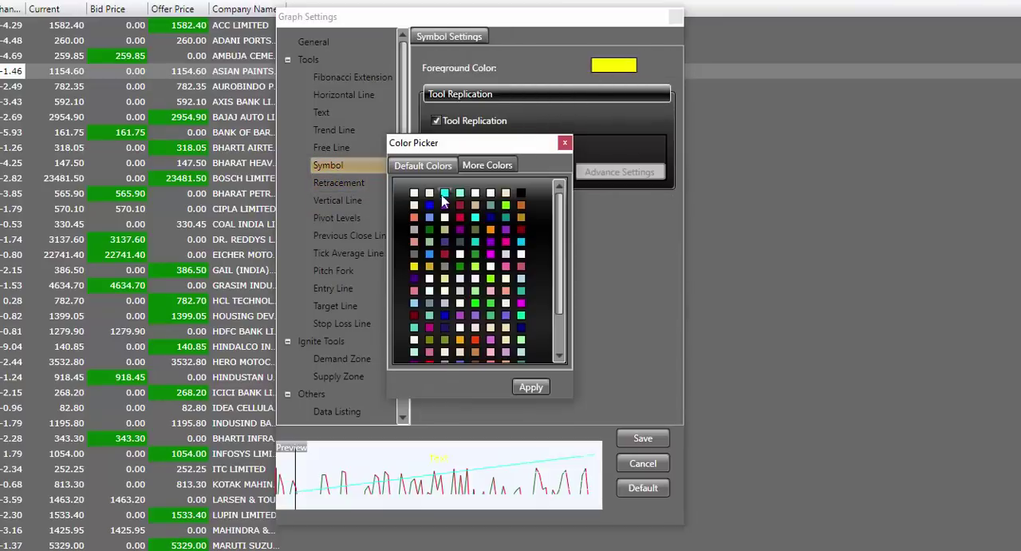
click(520, 196)
click(531, 386)
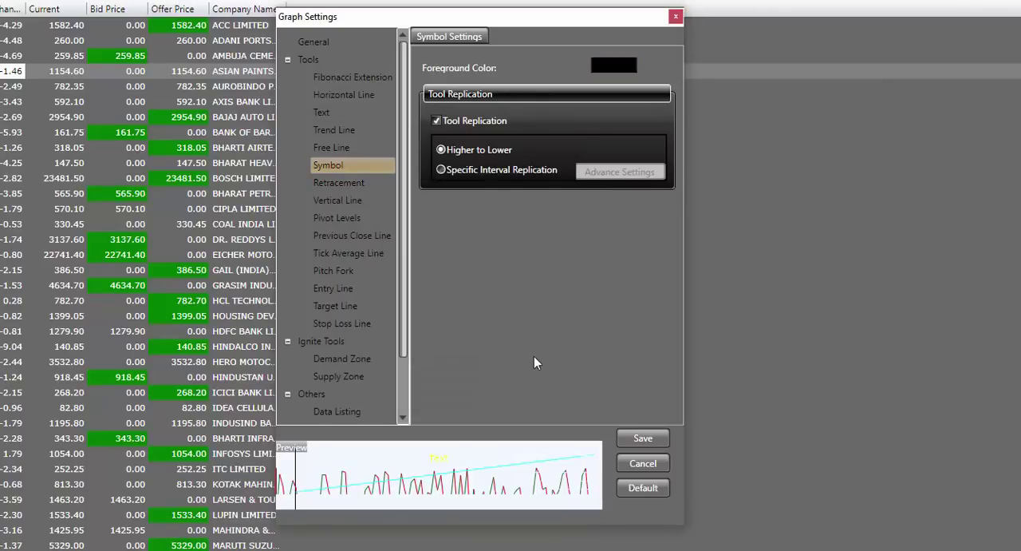
click(341, 151)
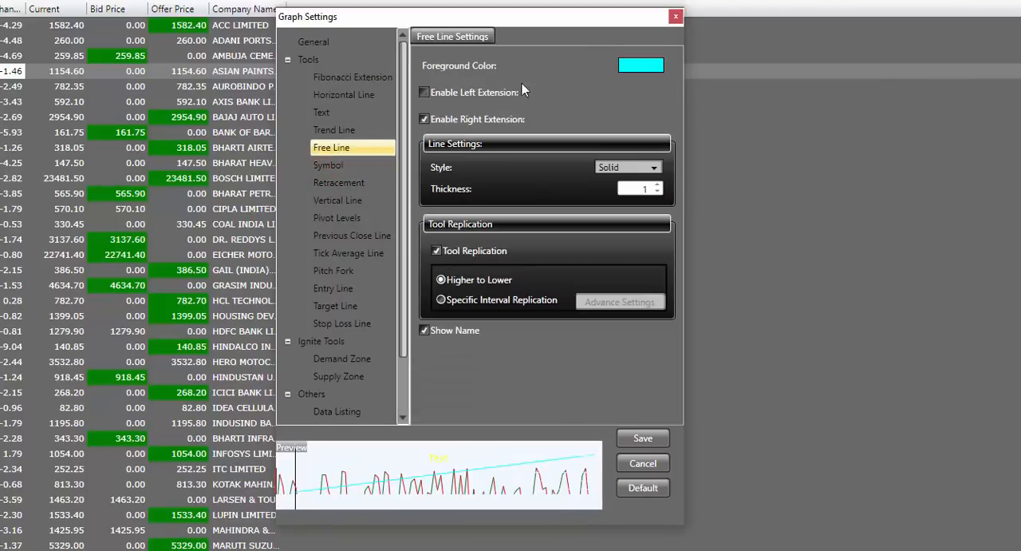
click(634, 71)
click(520, 192)
click(531, 388)
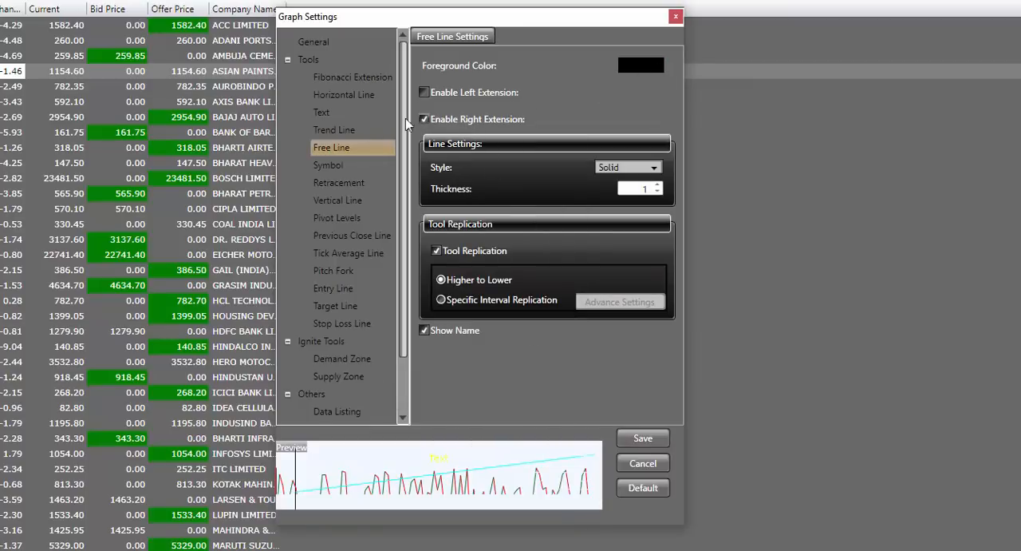
Set the Trend Line, Text and Horizontal Line colours to black.
click(359, 131)
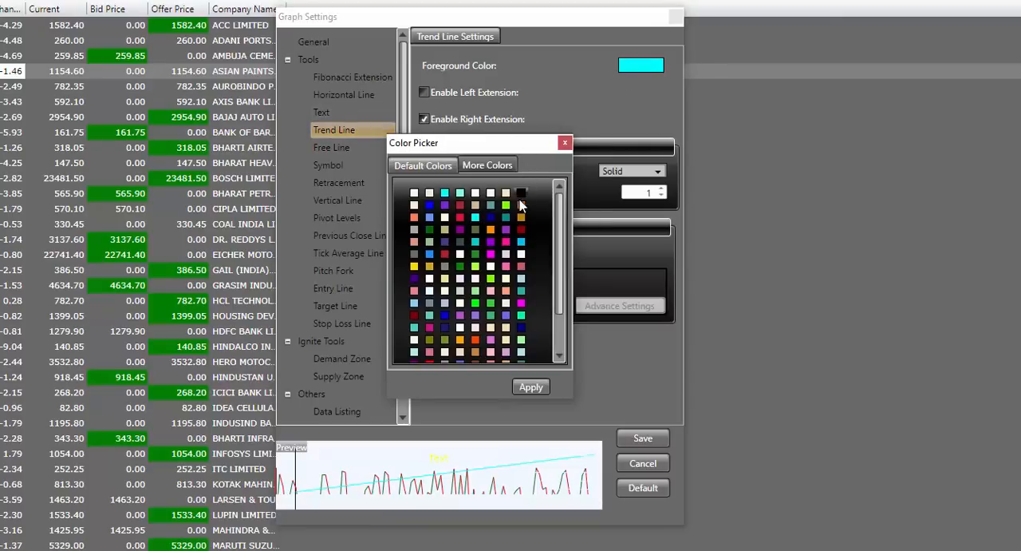
click(531, 386)
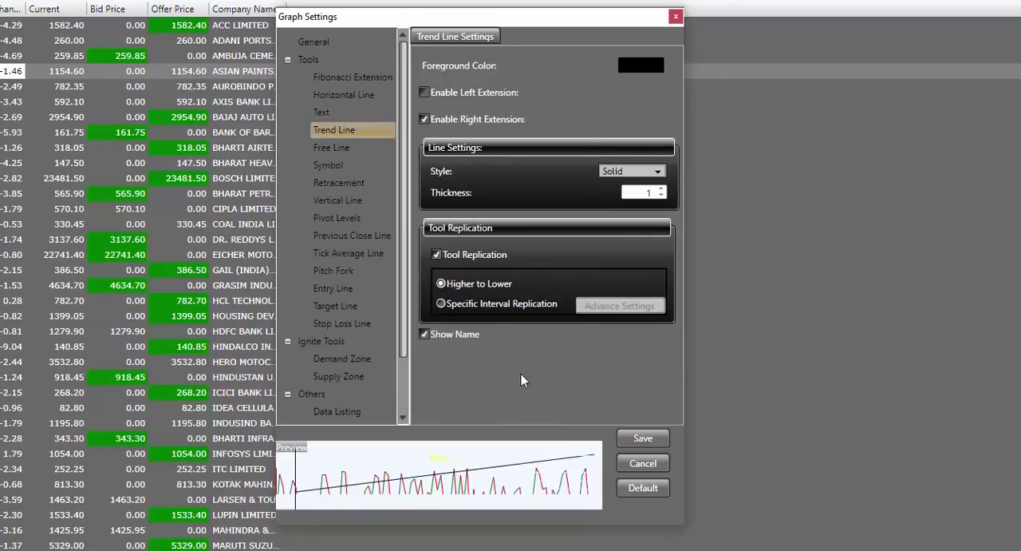
click(355, 112)
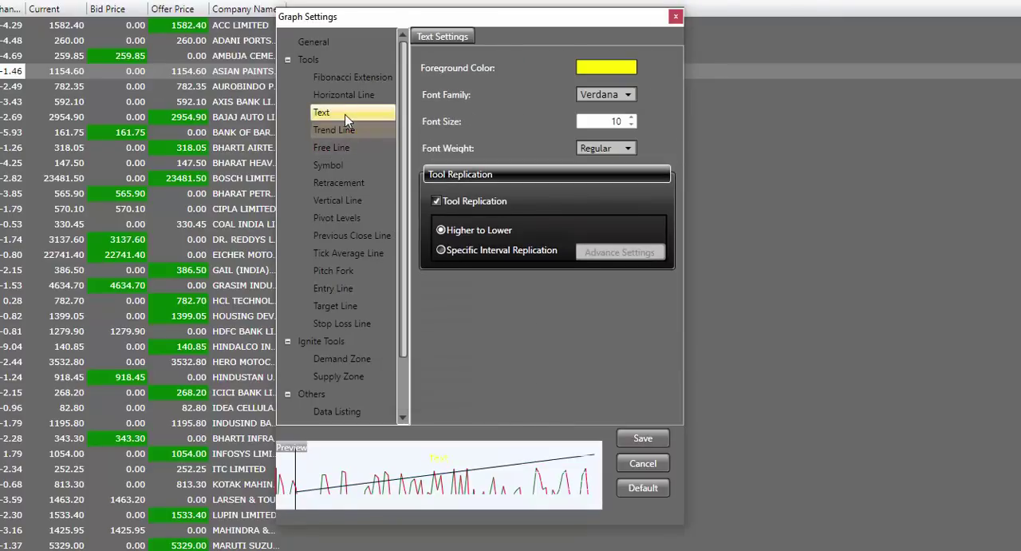
click(611, 67)
click(521, 193)
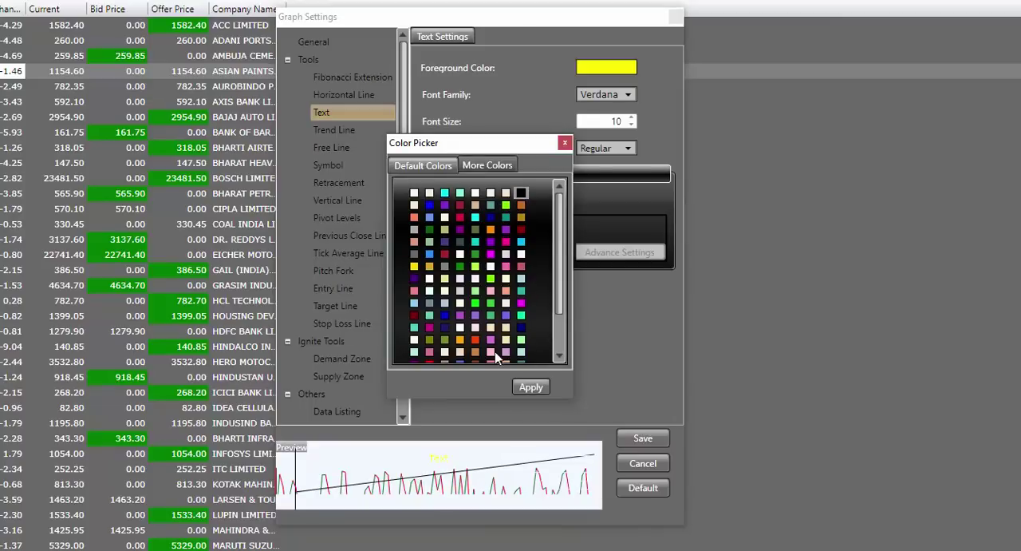
click(530, 386)
click(359, 96)
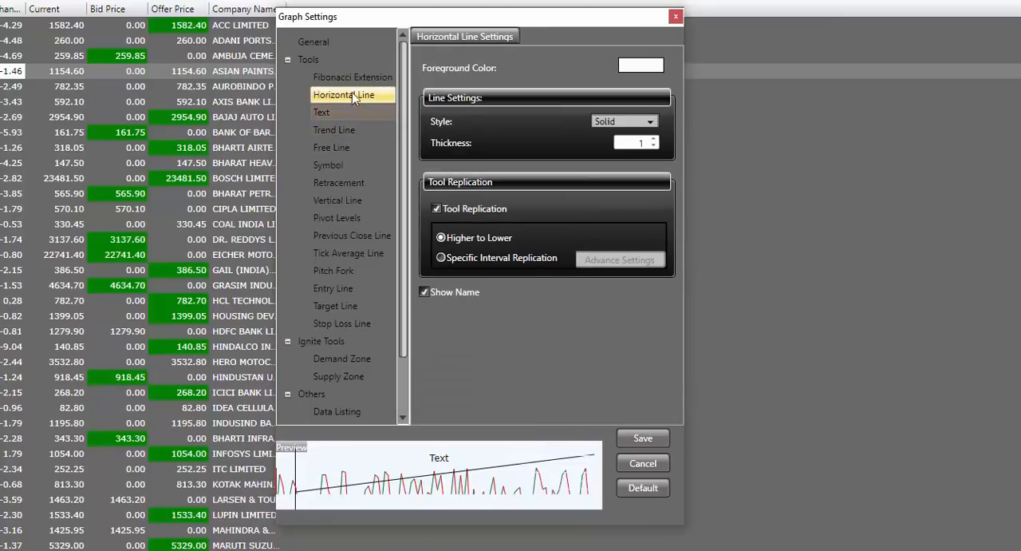
click(653, 68)
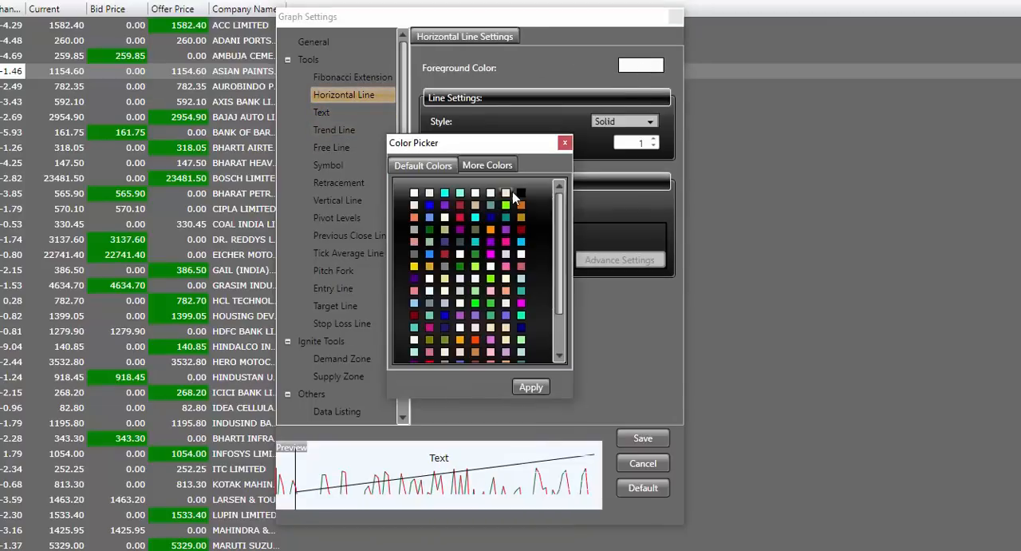
click(531, 388)
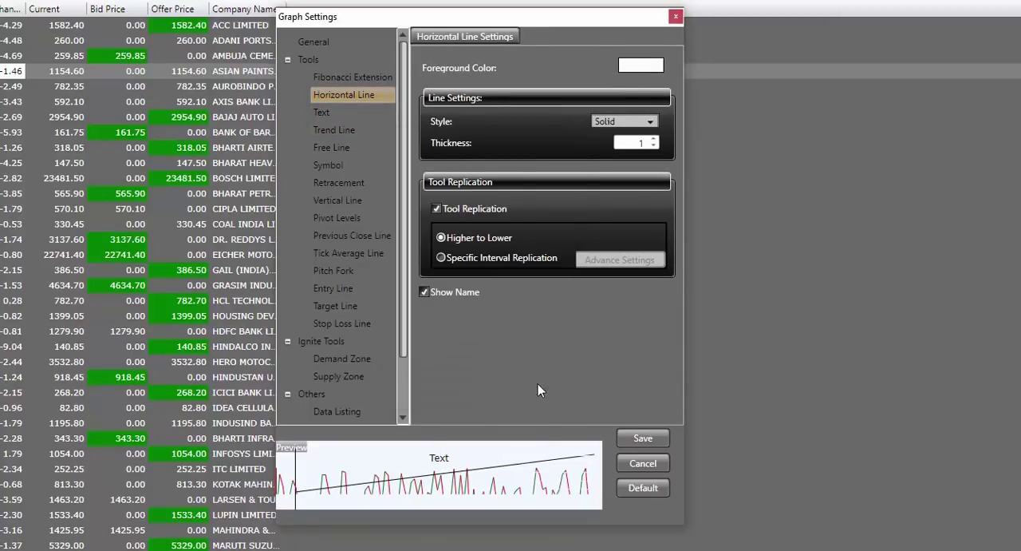
Review the Fibonacci Extension levels -300, -200, -100 and 0.
click(367, 78)
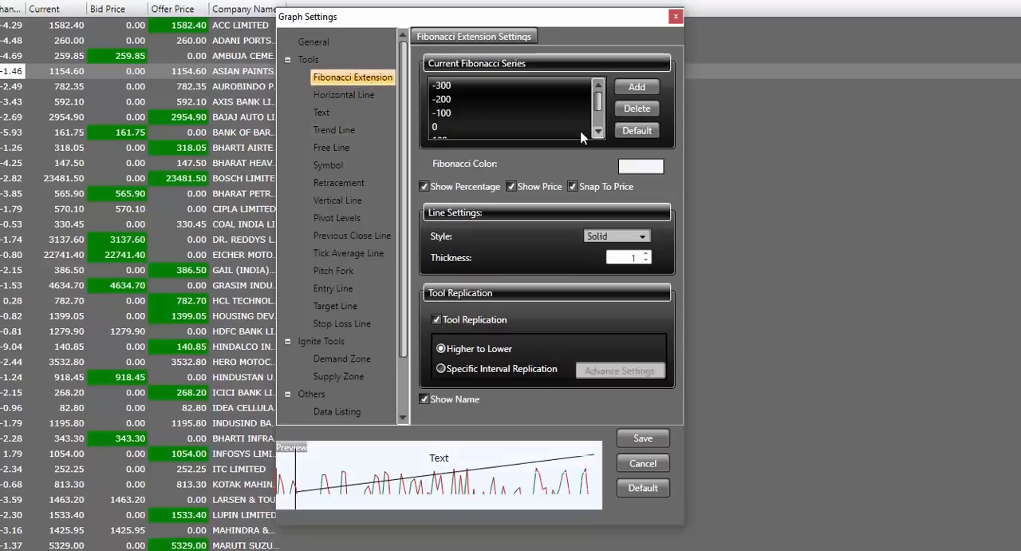
click(462, 85)
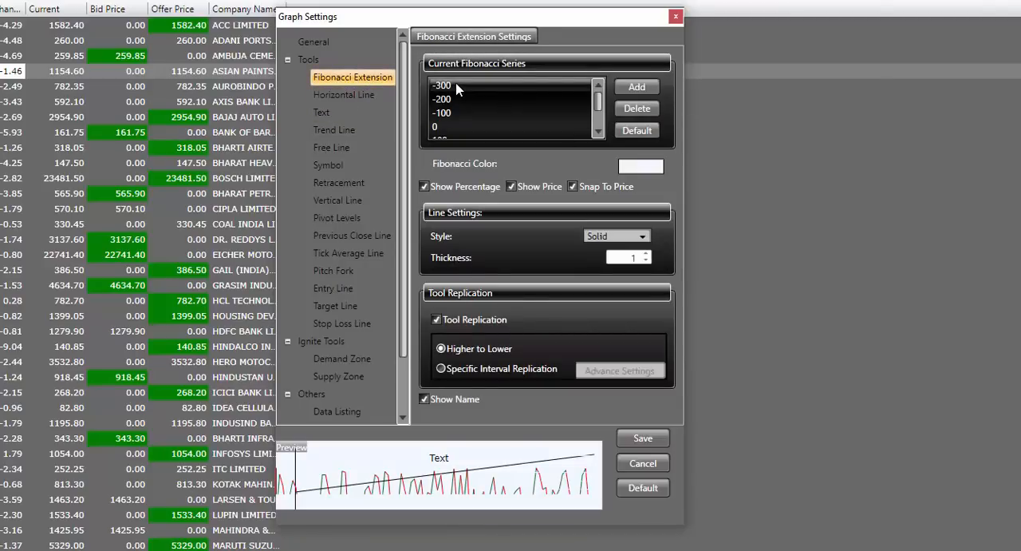
click(458, 86)
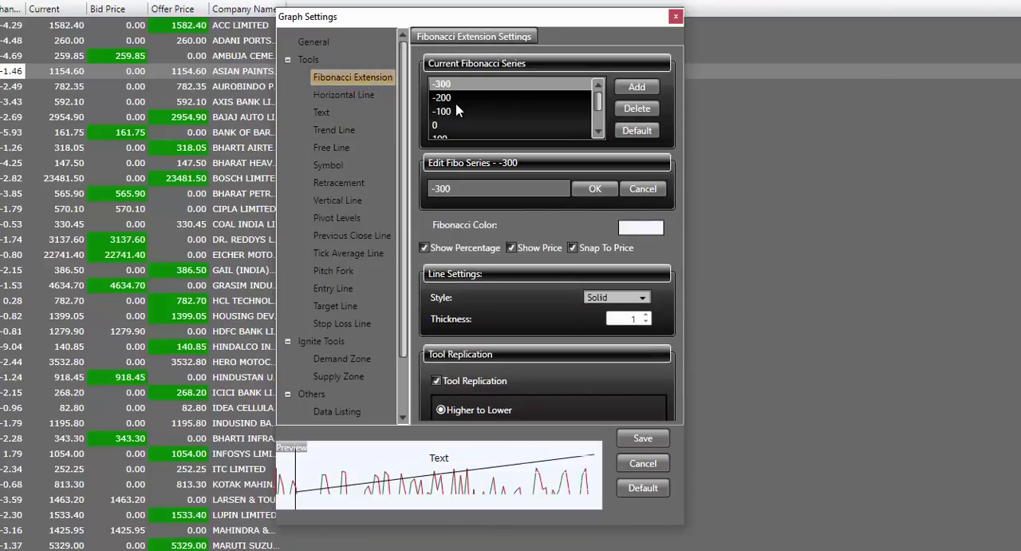
click(458, 97)
click(459, 112)
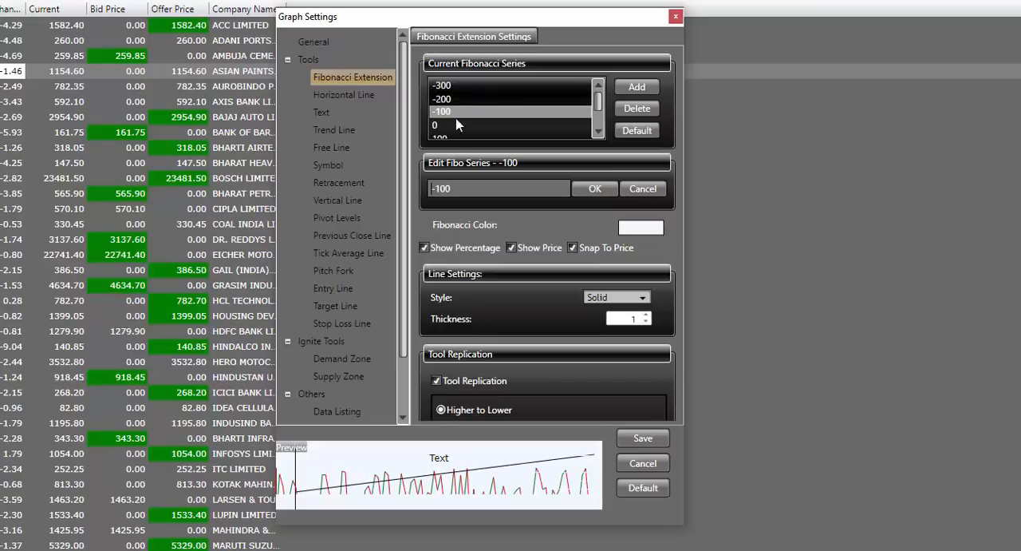
click(459, 125)
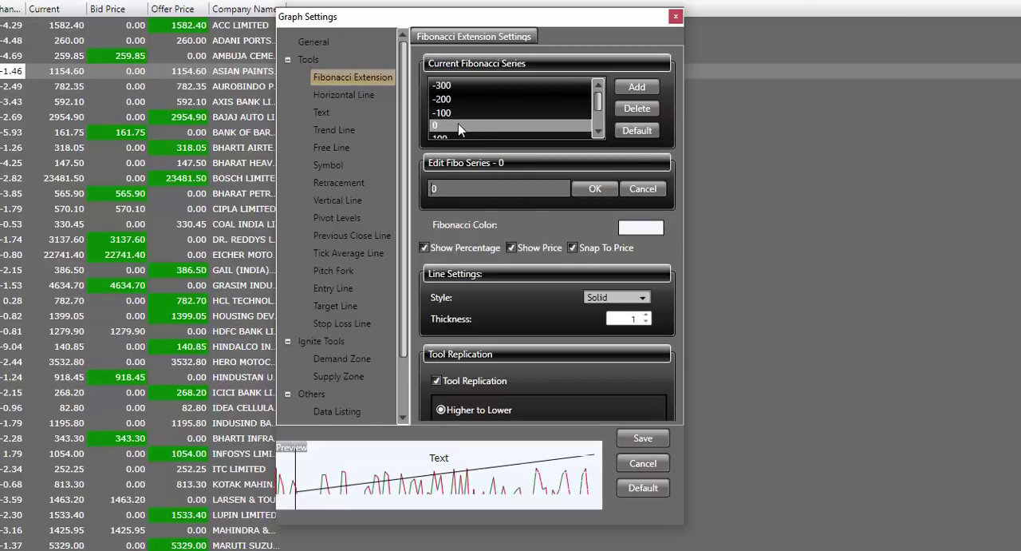
click(598, 131)
click(598, 130)
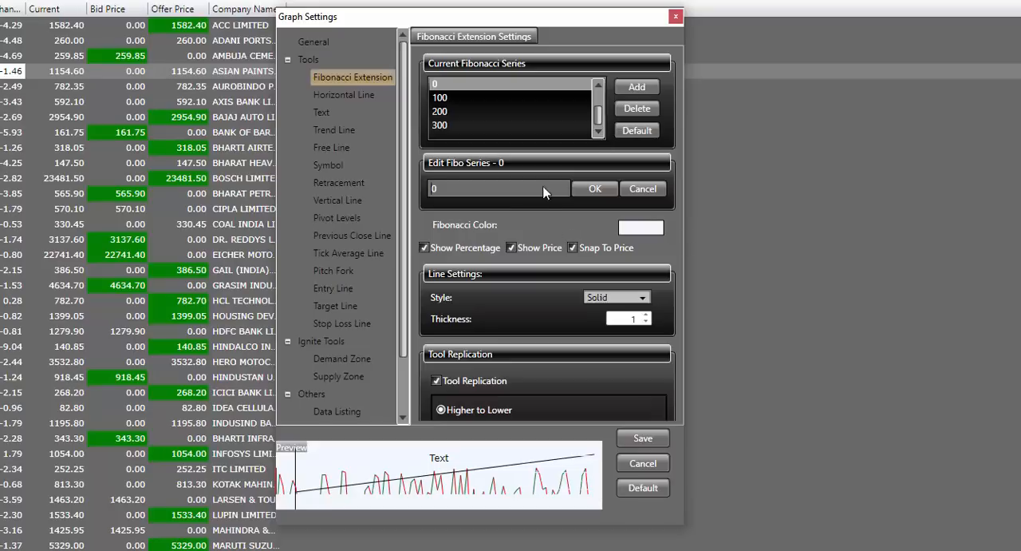
Make Fibonacci lines black, hide percentage labels, and save the graph settings.
click(655, 233)
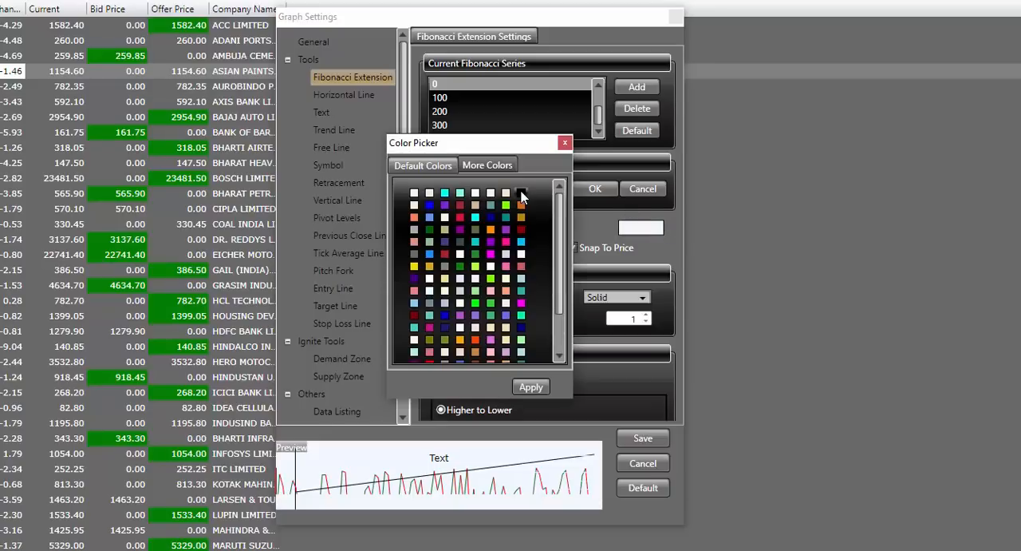
click(531, 386)
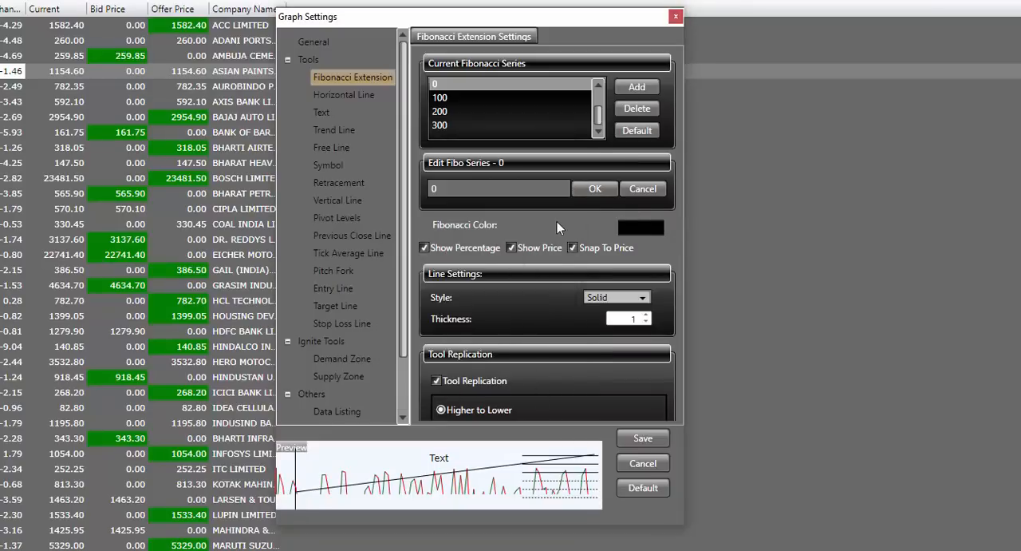
click(425, 248)
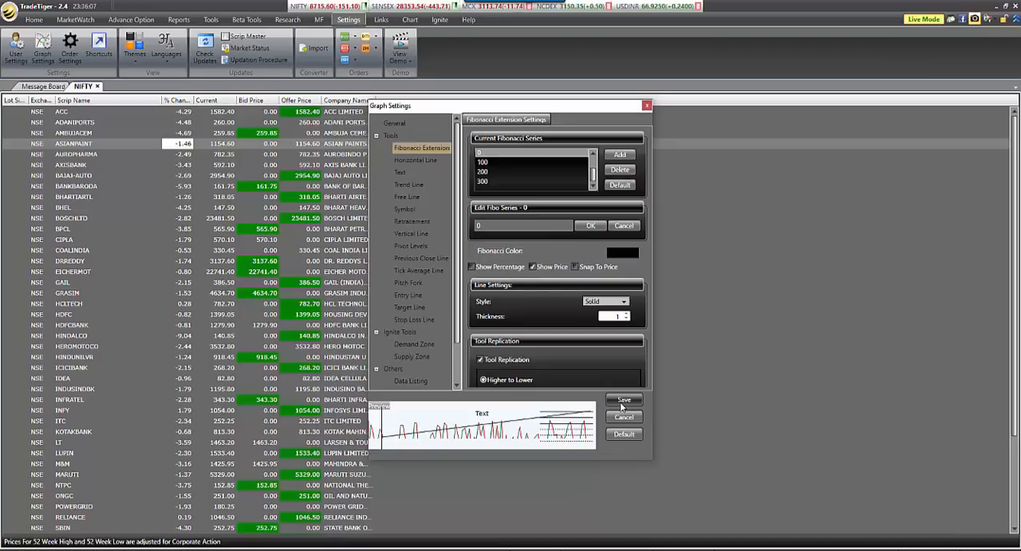
click(622, 401)
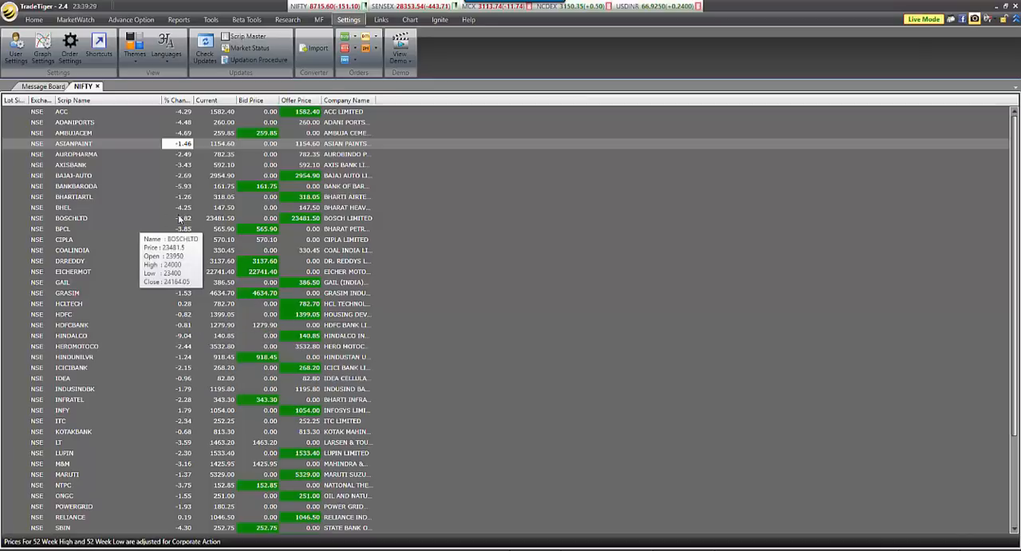
Open an AXISBANK chart from MarketWatch and enlarge it to fill the screen.
click(79, 167)
double_click(79, 168)
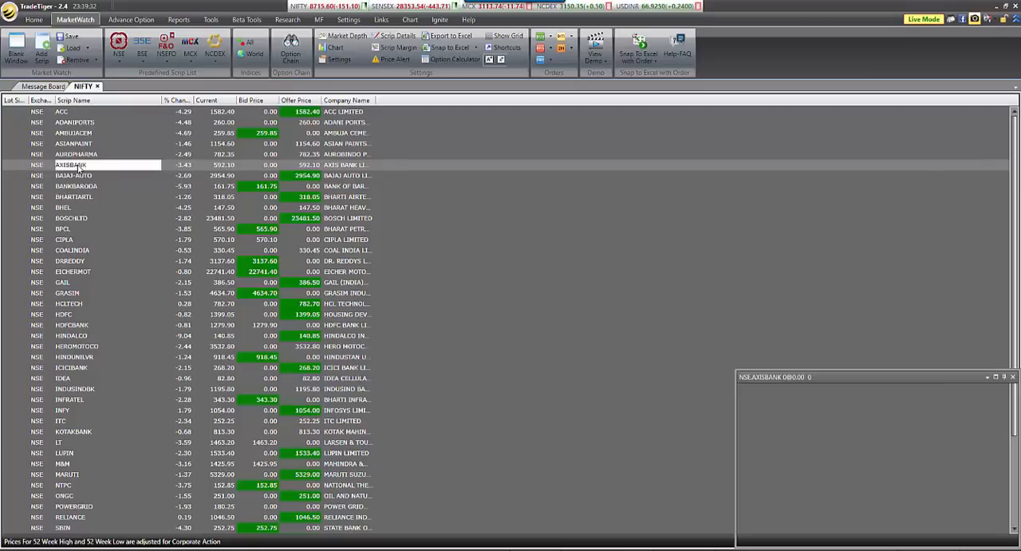
drag(736, 373, 137, 6)
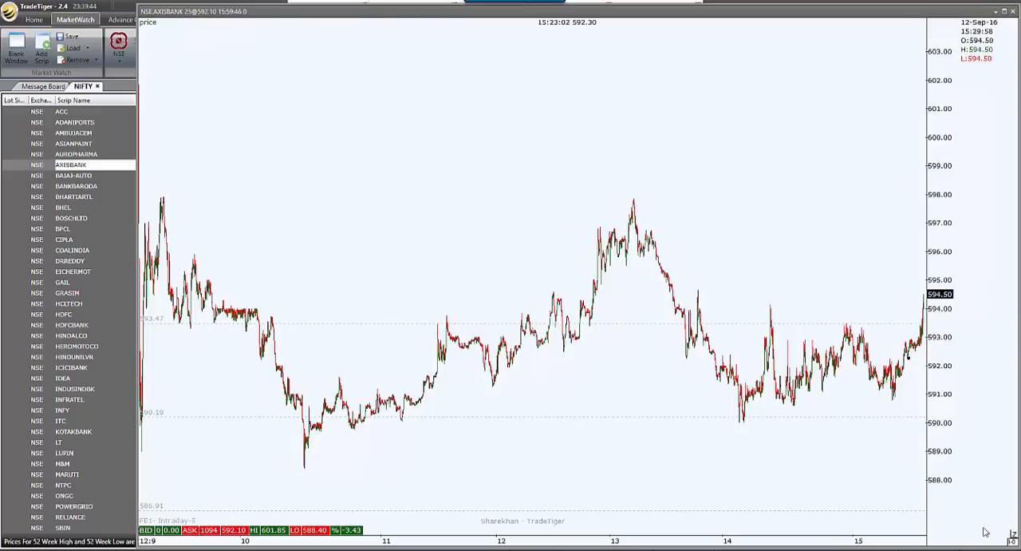
Switch the AXISBANK chart interval to D for daily candlesticks.
double_click(489, 262)
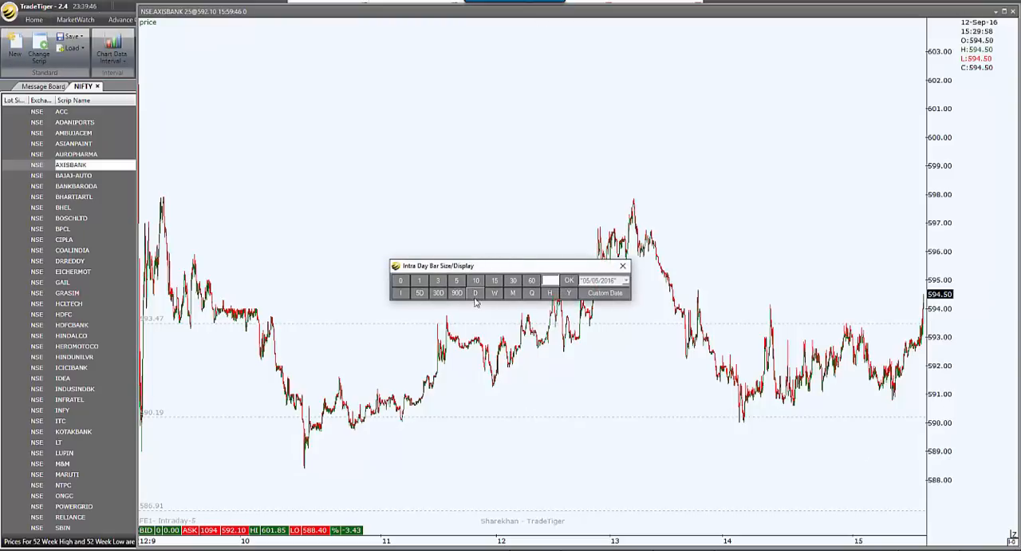
click(475, 294)
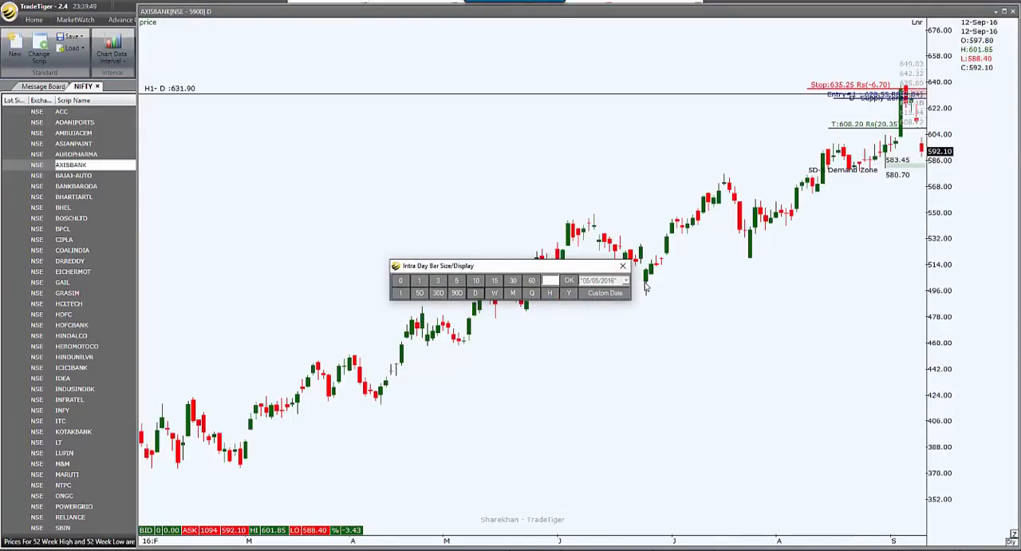
click(622, 265)
scroll(640, 275, up, 2)
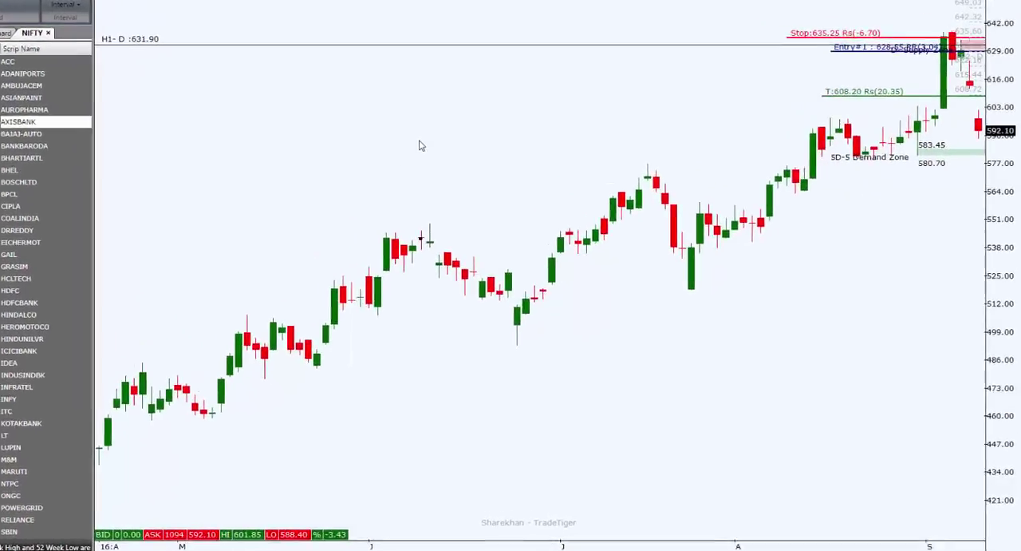
Add the BoringCandle study to the AXISBANK daily chart via Study > Add Study.
right_click(421, 145)
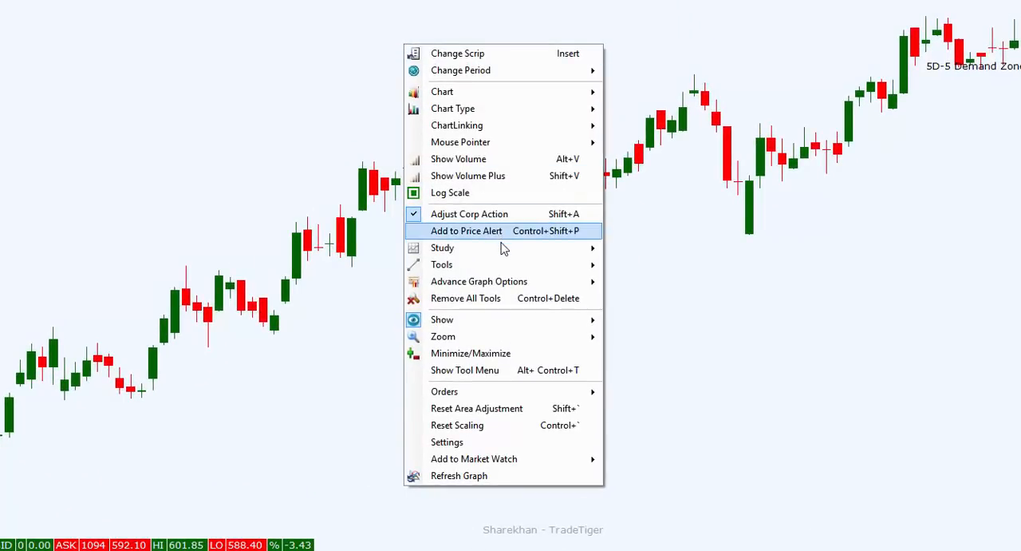
mouse_move(442, 248)
click(649, 250)
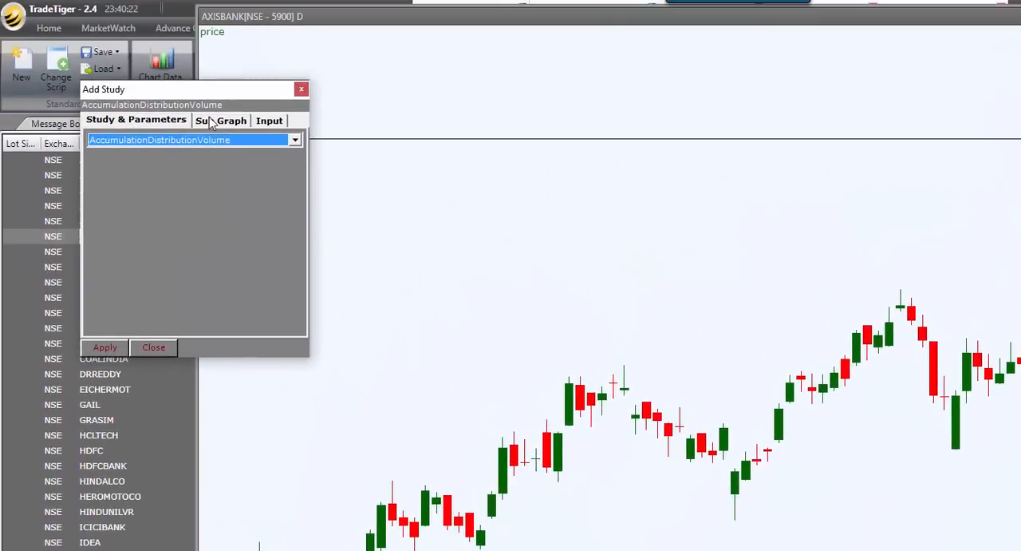
click(159, 139)
click(162, 201)
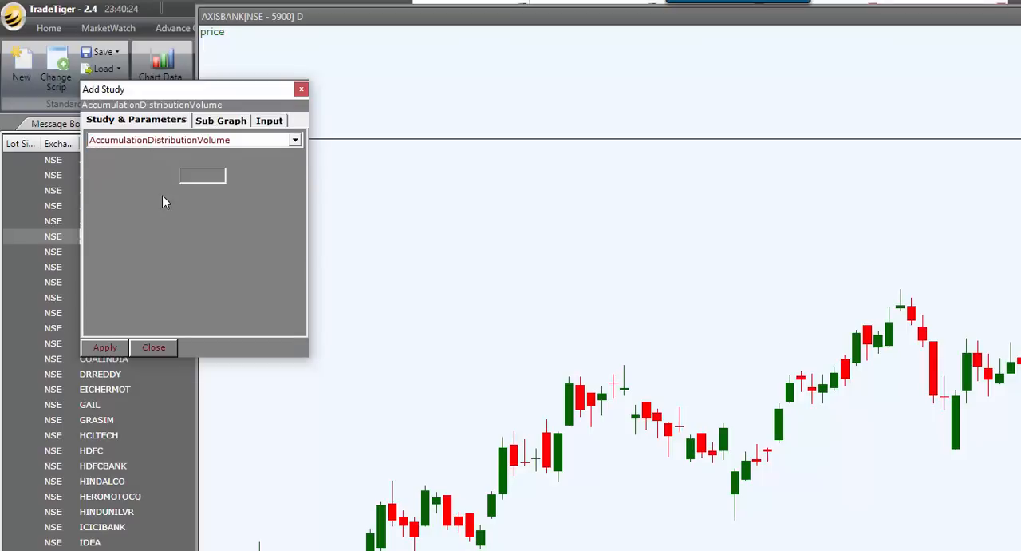
click(294, 140)
click(215, 164)
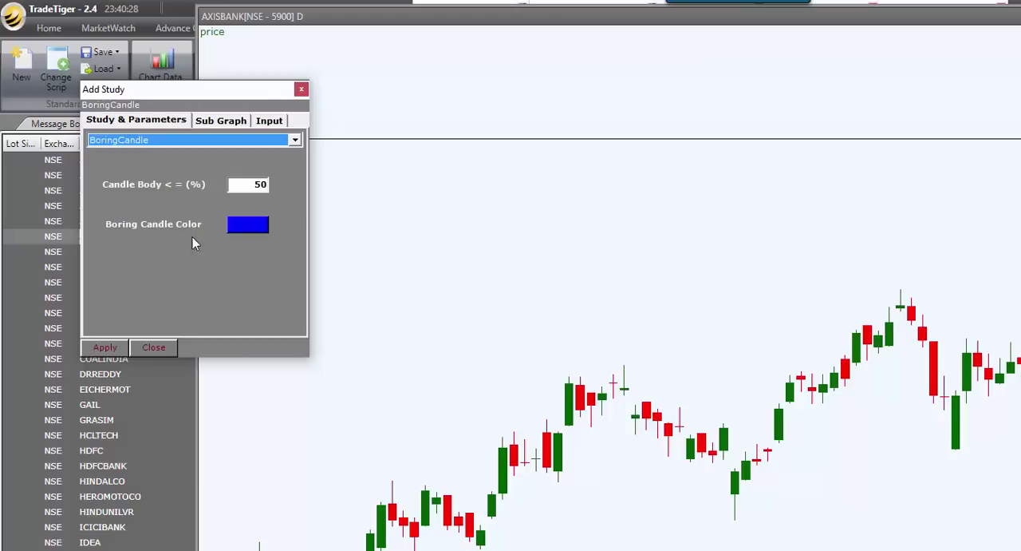
click(122, 351)
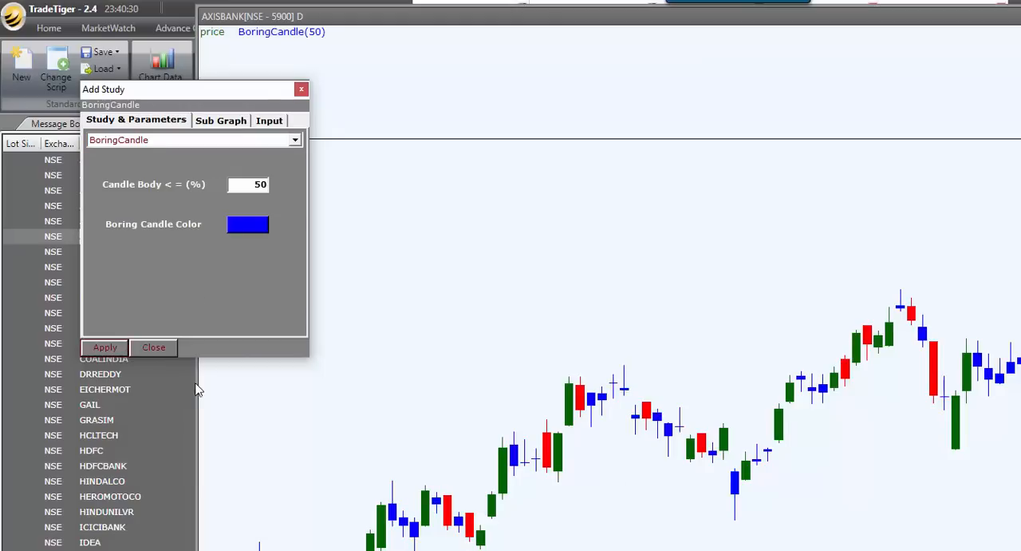
click(154, 347)
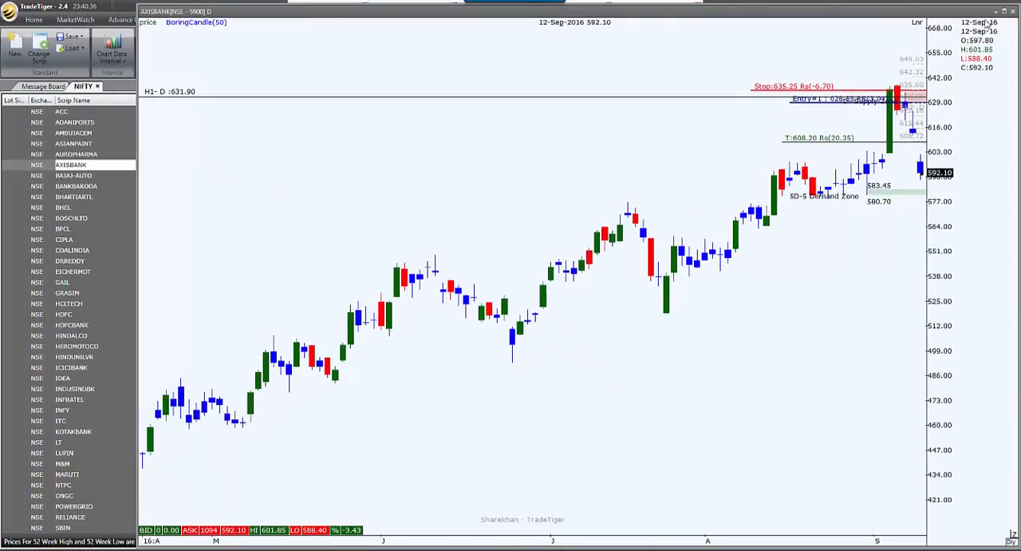
Close the AXISBANK chart and open a full chart for BANKBARODA.
click(1013, 12)
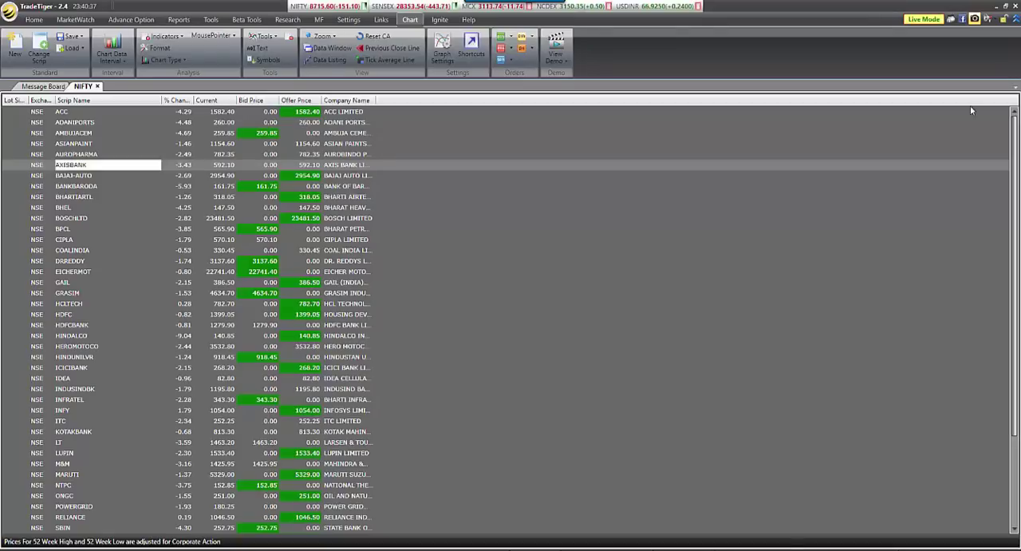
click(108, 187)
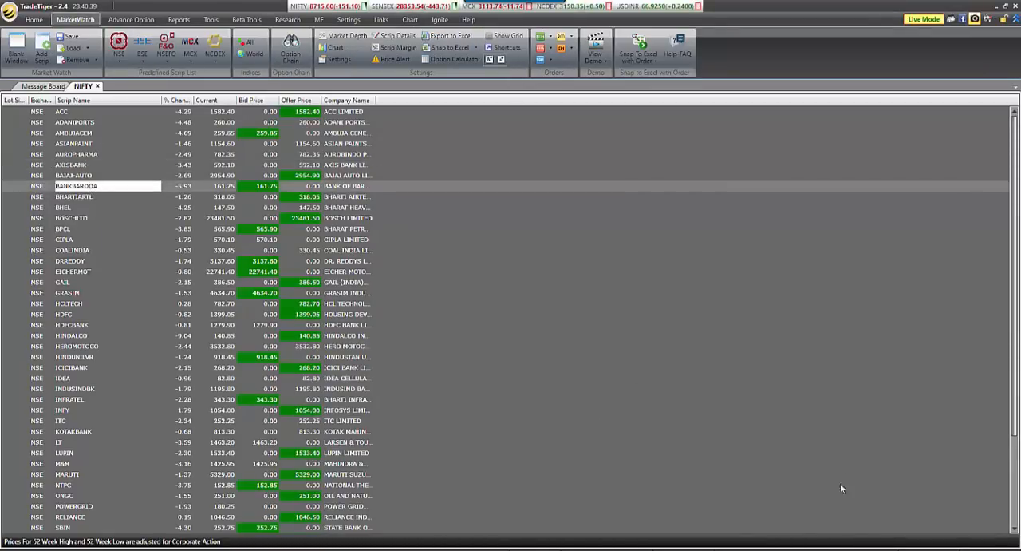
double_click(740, 376)
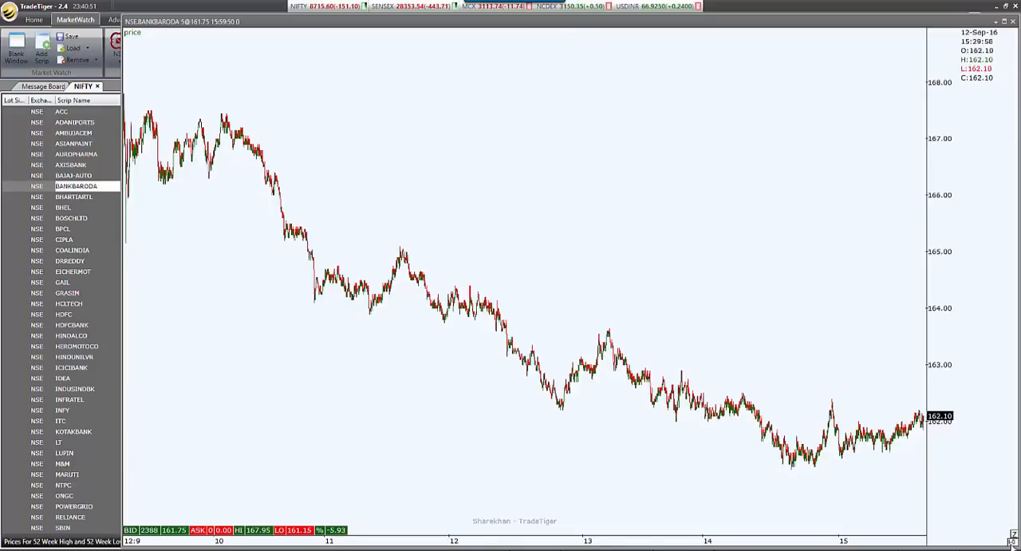
Switch BANKBARODA to daily candles, review it, then close the chart.
double_click(460, 284)
click(476, 293)
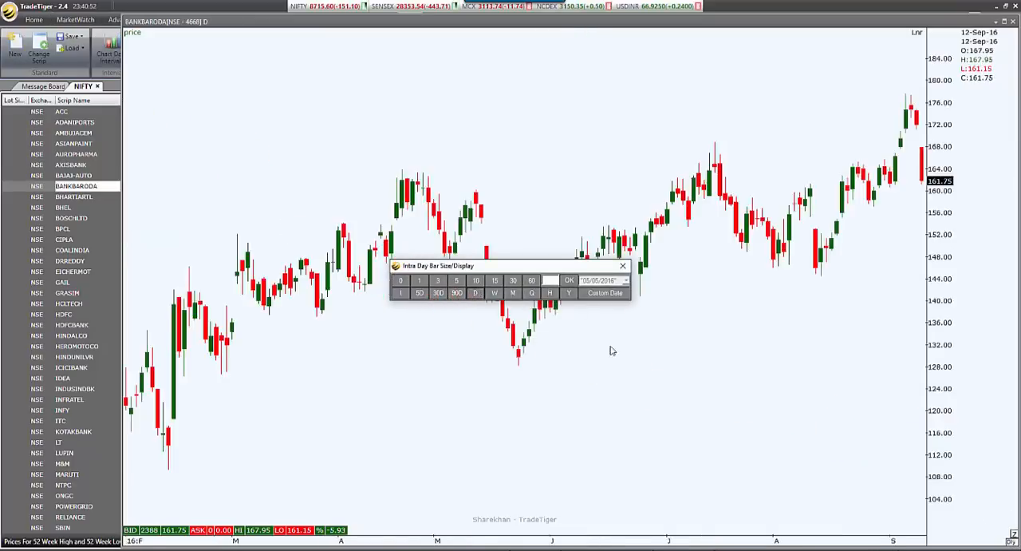
click(623, 265)
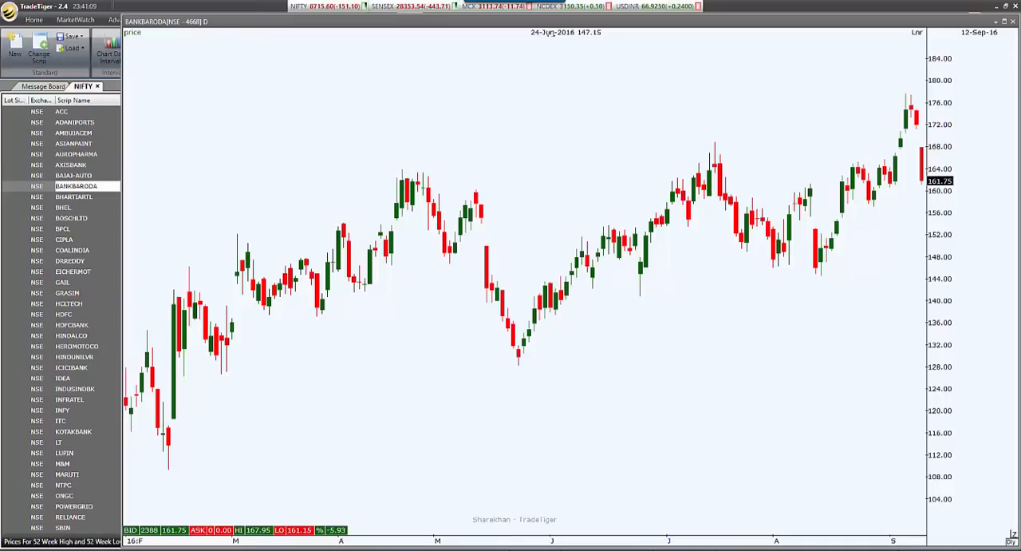
click(1014, 20)
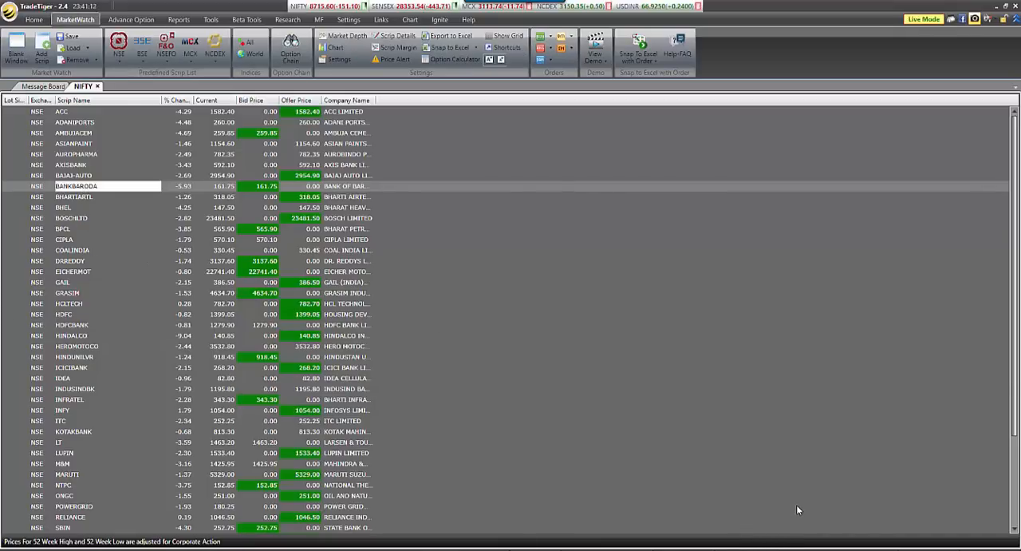
Reopen the BANKBARODA chart maximized and set its interval to D for daily candles.
key(ctrl+g)
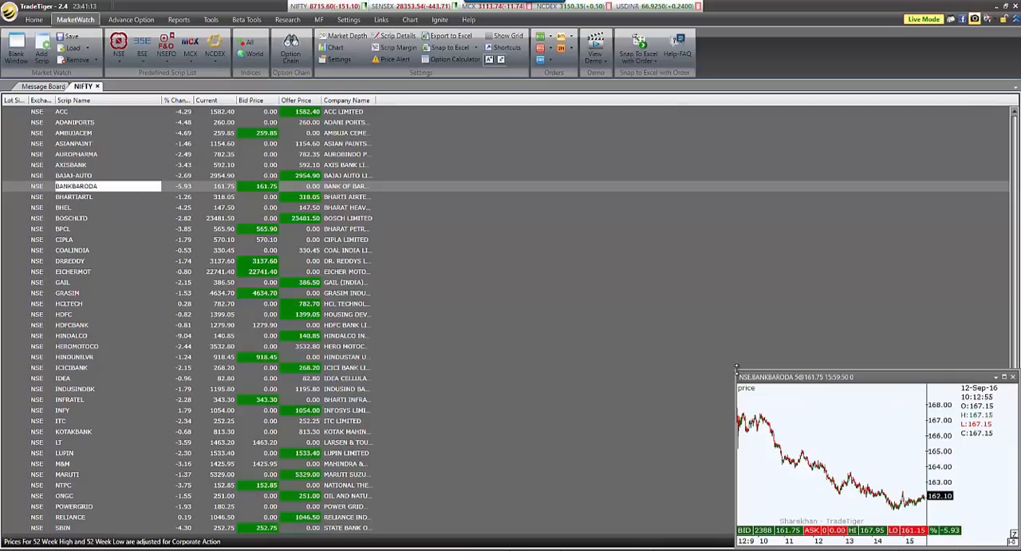
drag(731, 367, 724, 357)
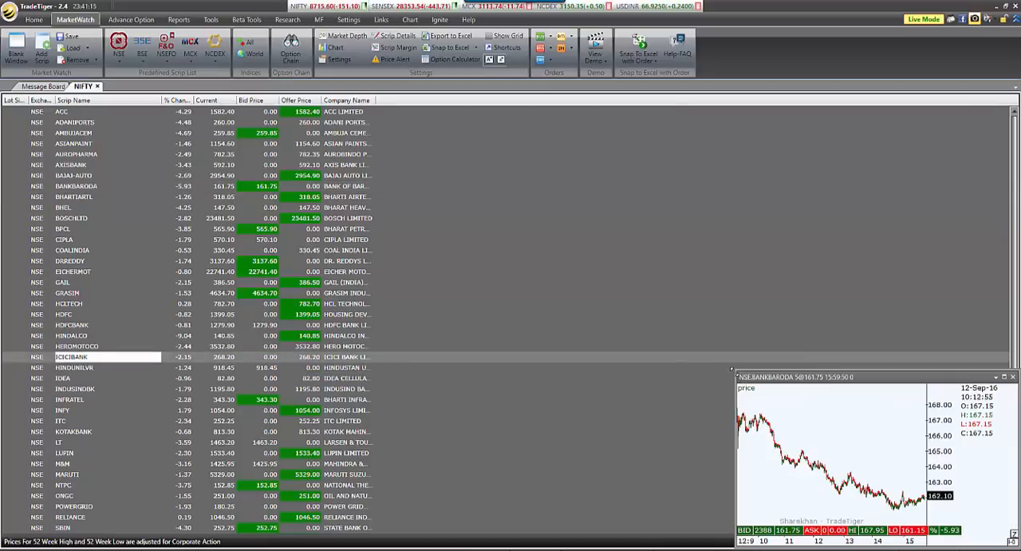
double_click(732, 368)
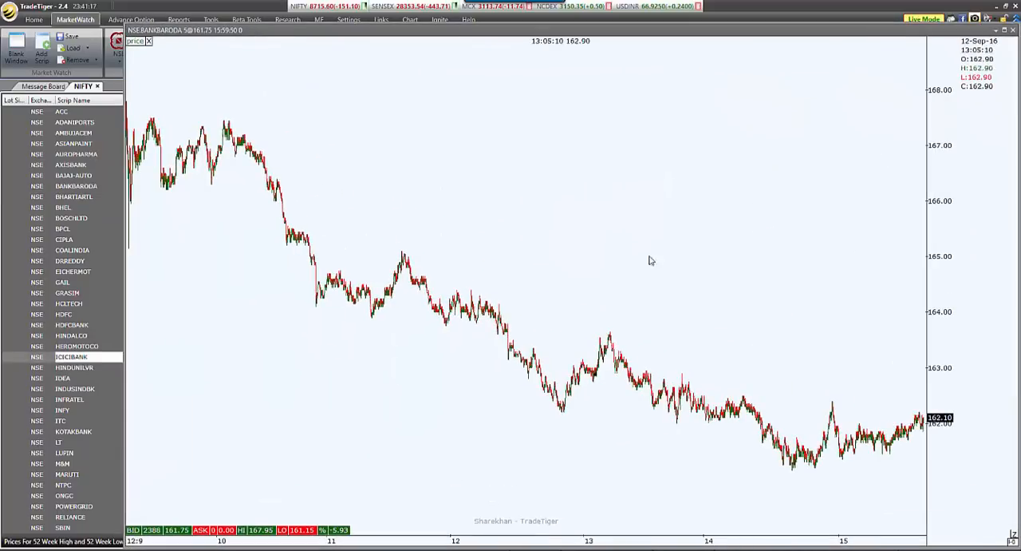
key(Return)
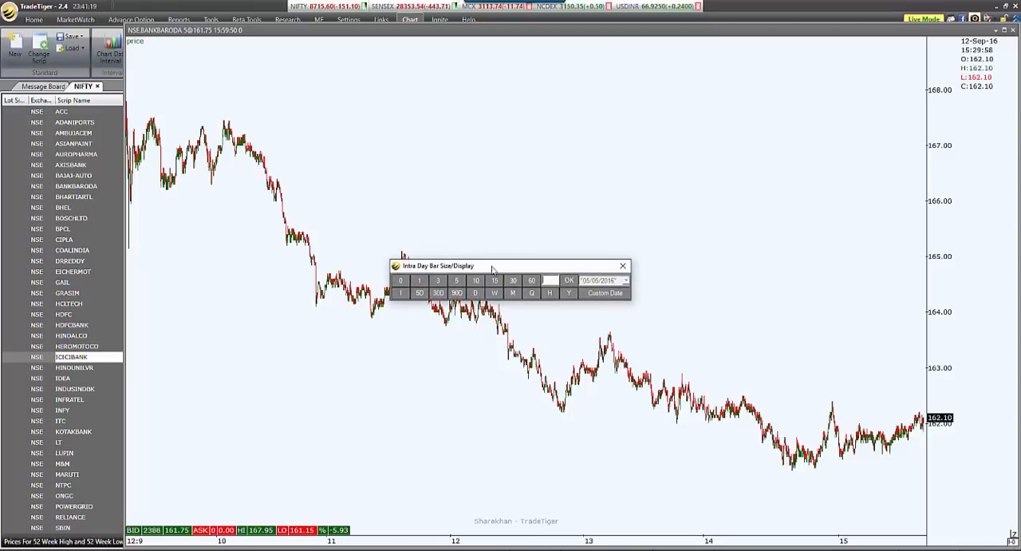
click(476, 293)
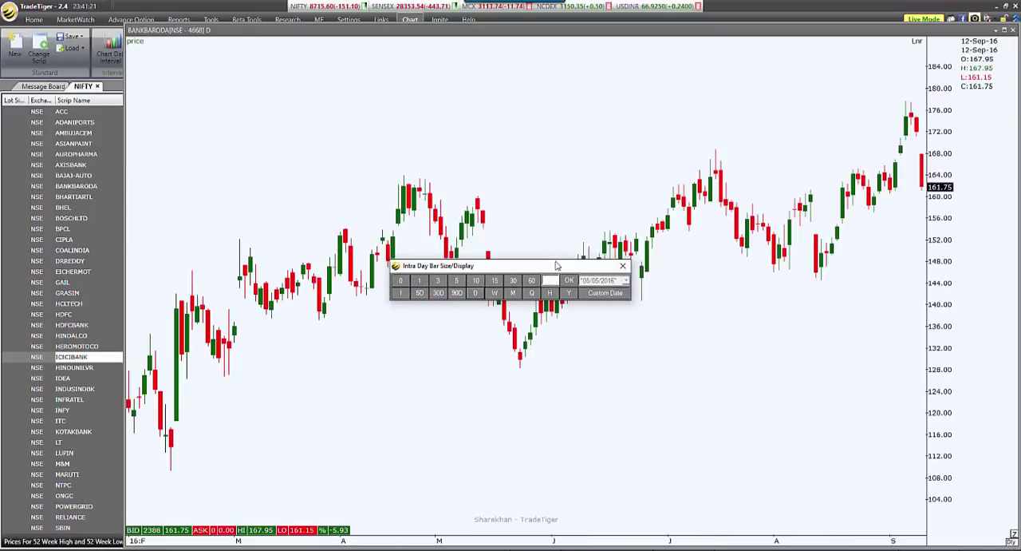
click(623, 265)
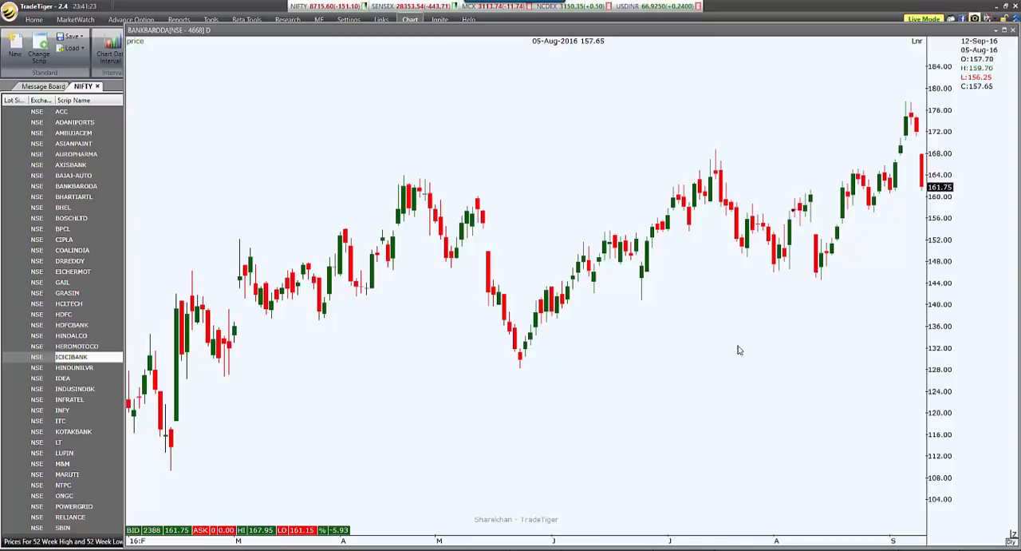
Add the BoringCandle(50) study to the BANKBARODA daily chart.
right_click(397, 229)
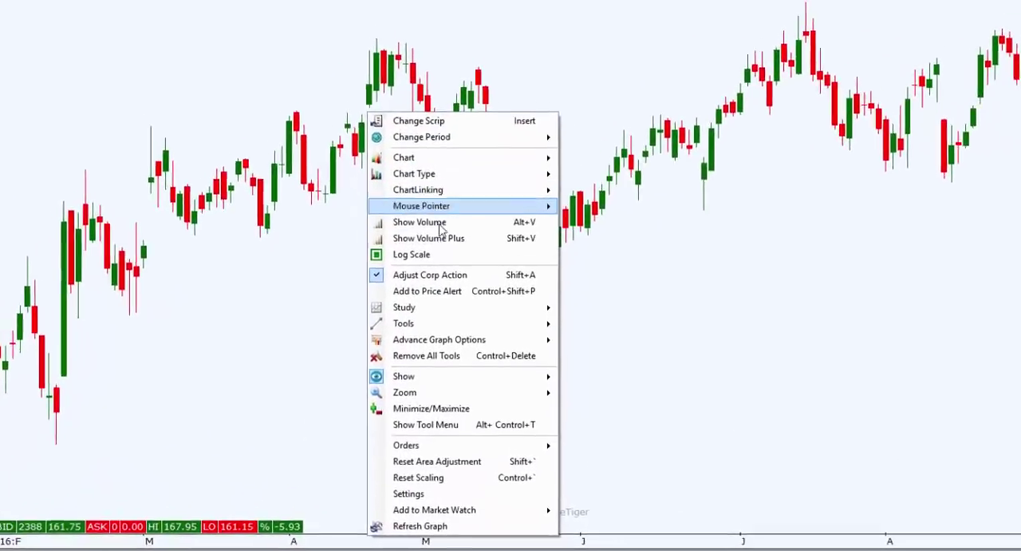
mouse_move(402, 296)
click(619, 302)
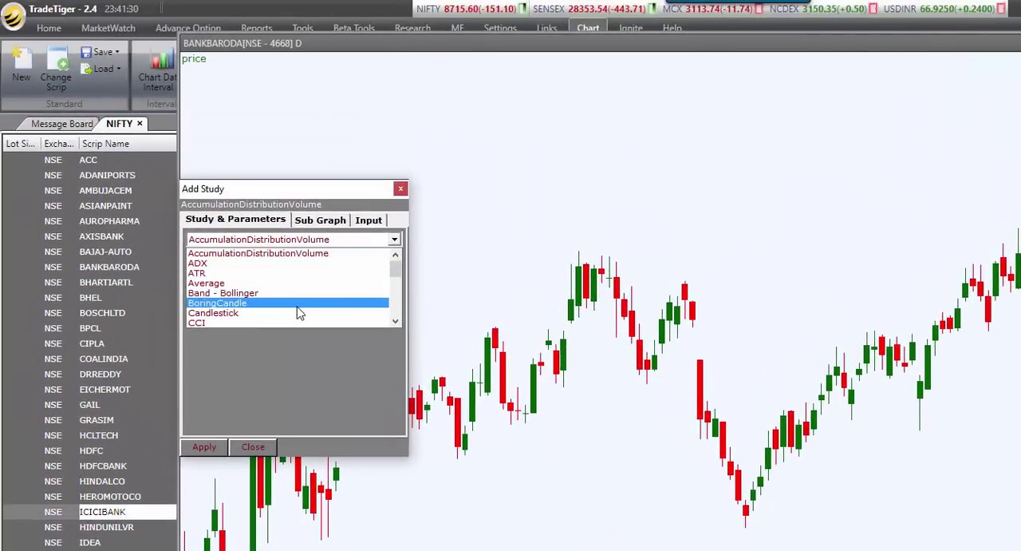
click(287, 303)
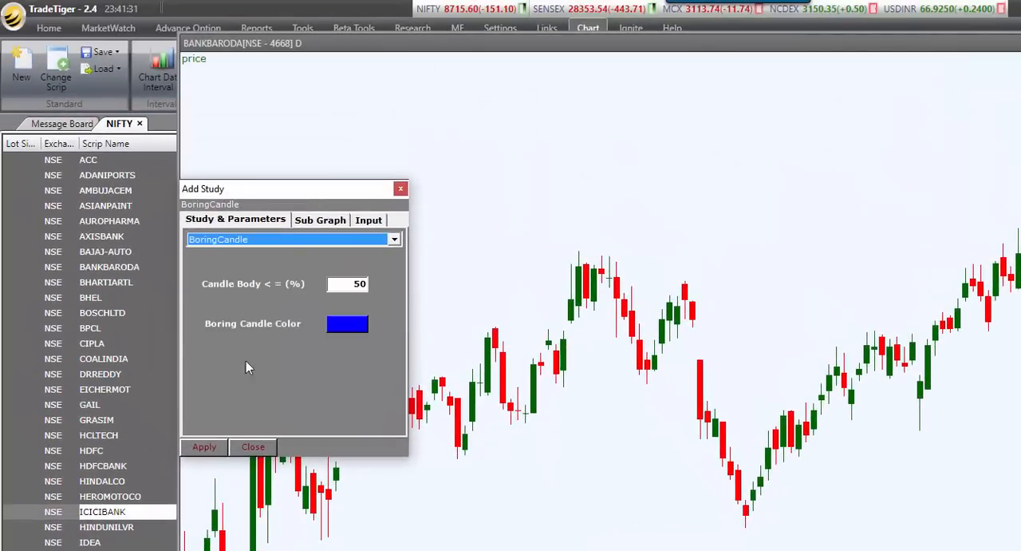
click(209, 449)
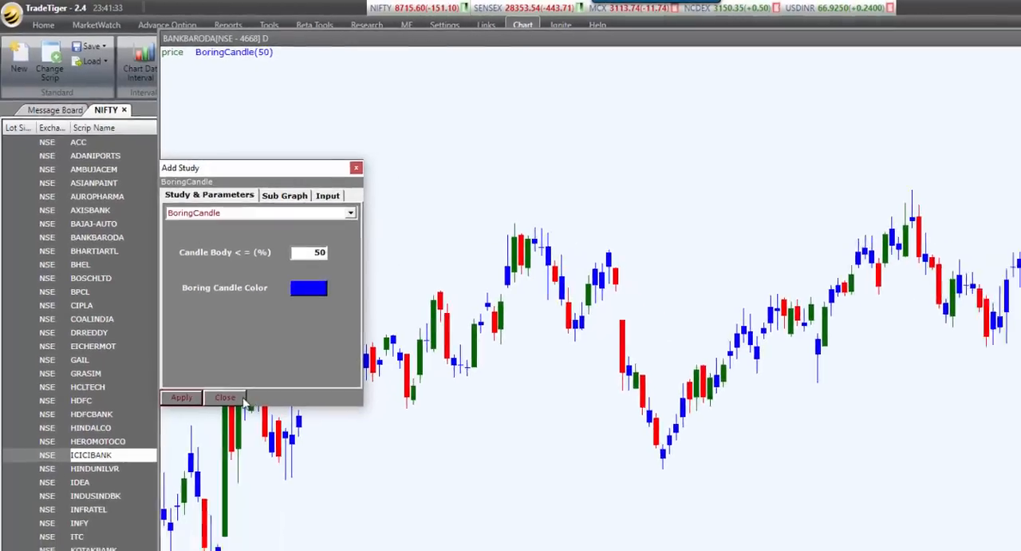
click(253, 446)
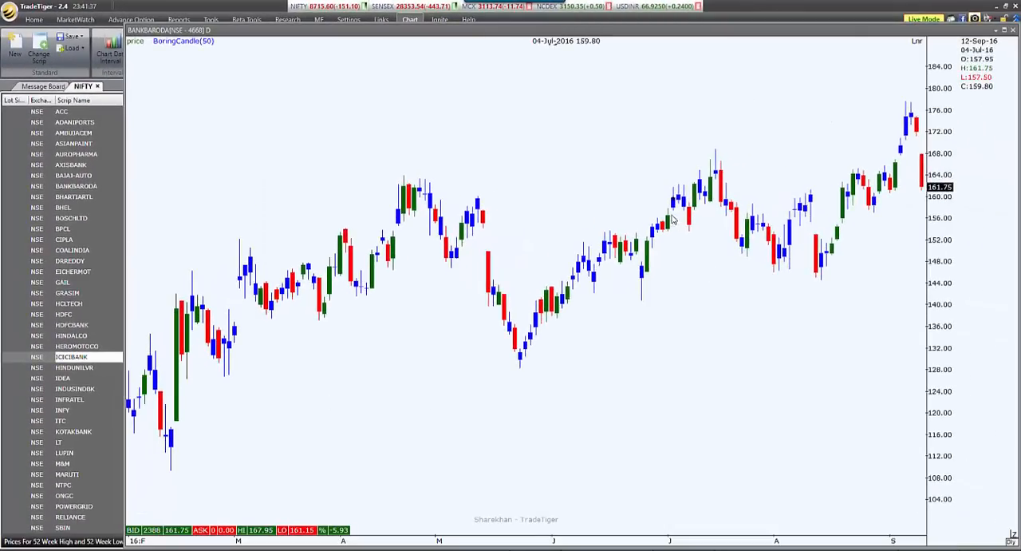
Save the chart as template Sample.tml in DailyChart, replacing the existing file.
right_click(482, 119)
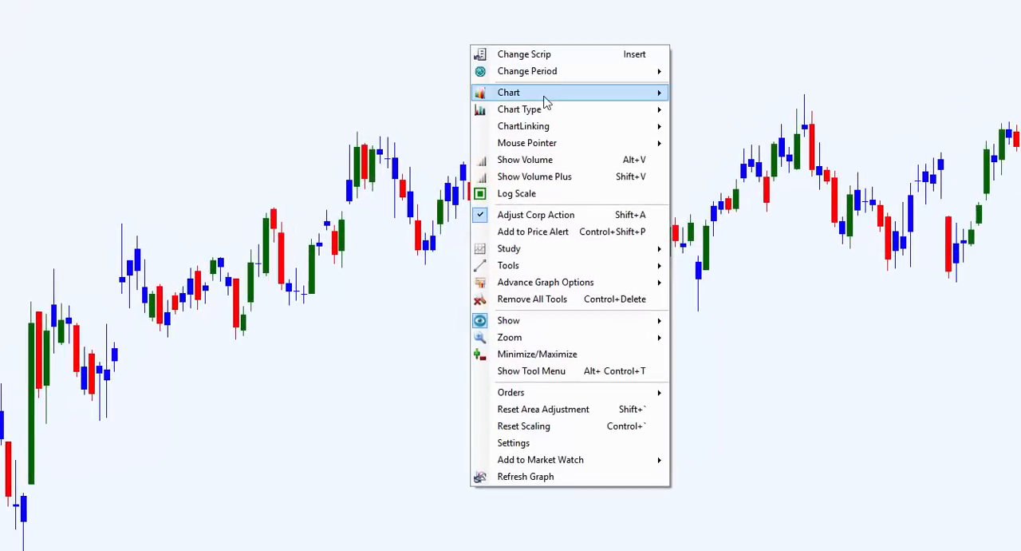
mouse_move(527, 93)
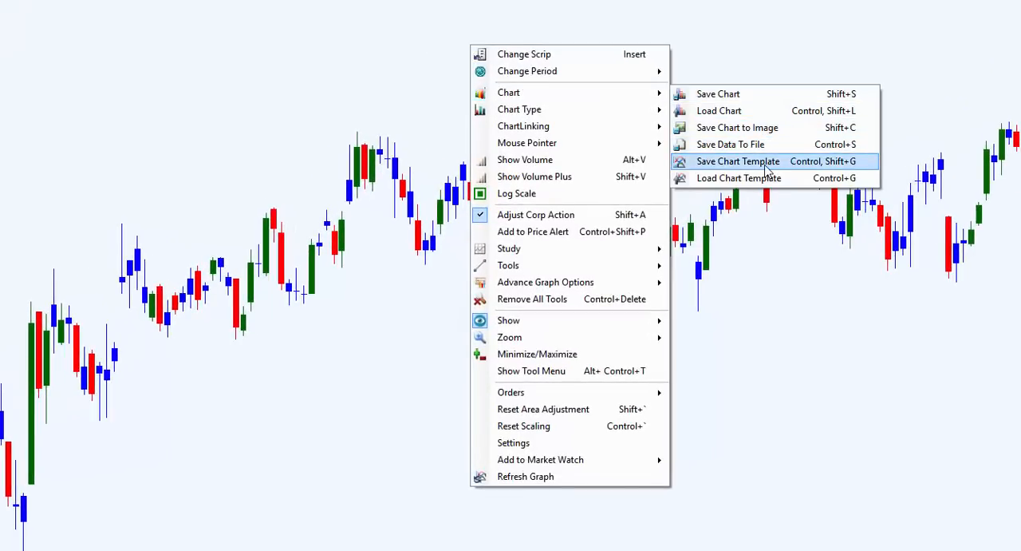
click(768, 165)
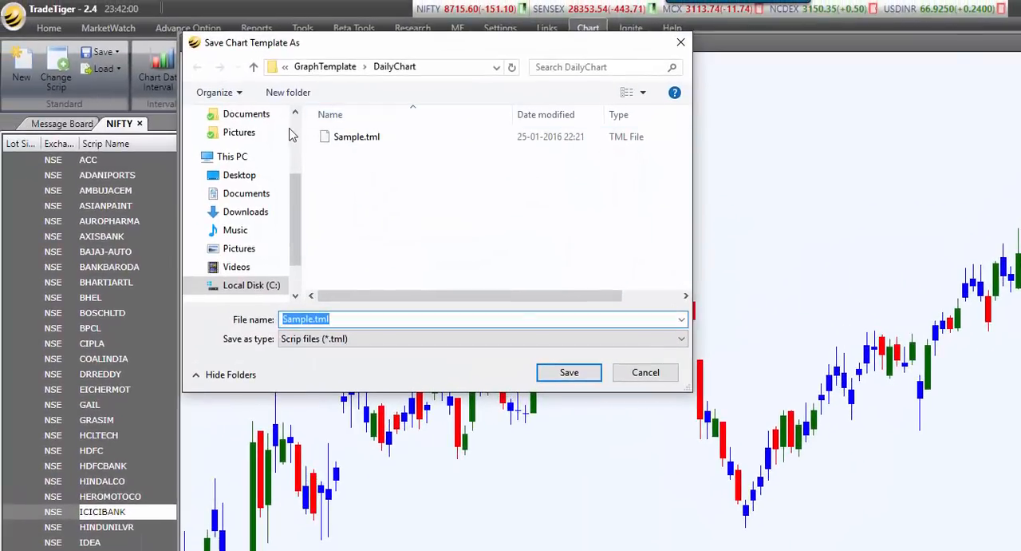
click(349, 144)
click(565, 377)
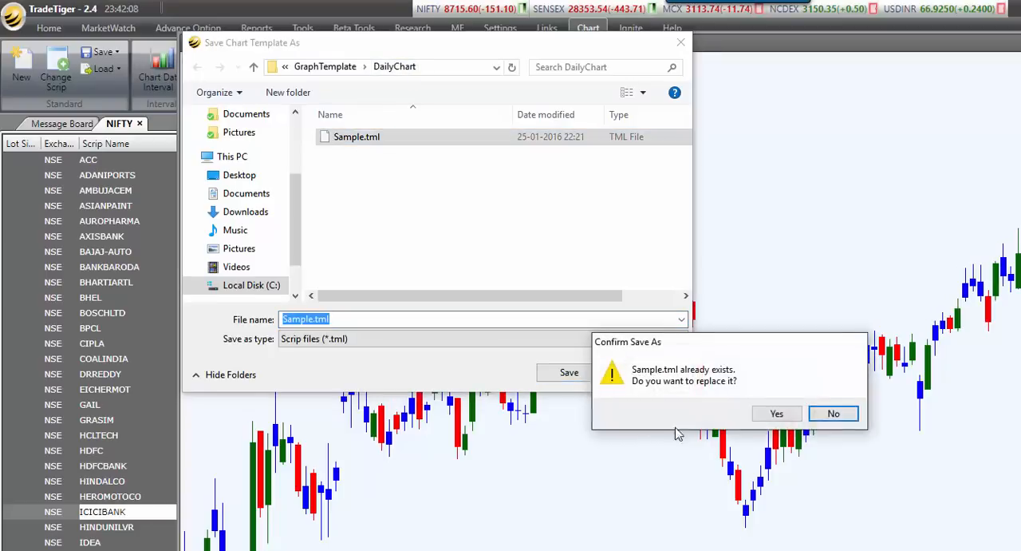
click(777, 413)
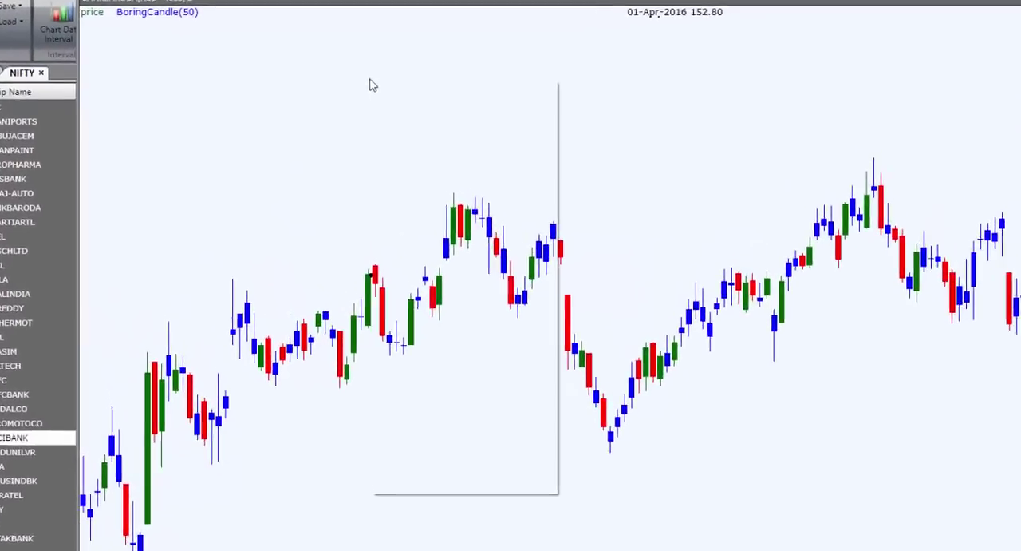
Enable Default Template in graph settings, choose DailyChart > Sample.tml, and save.
right_click(374, 76)
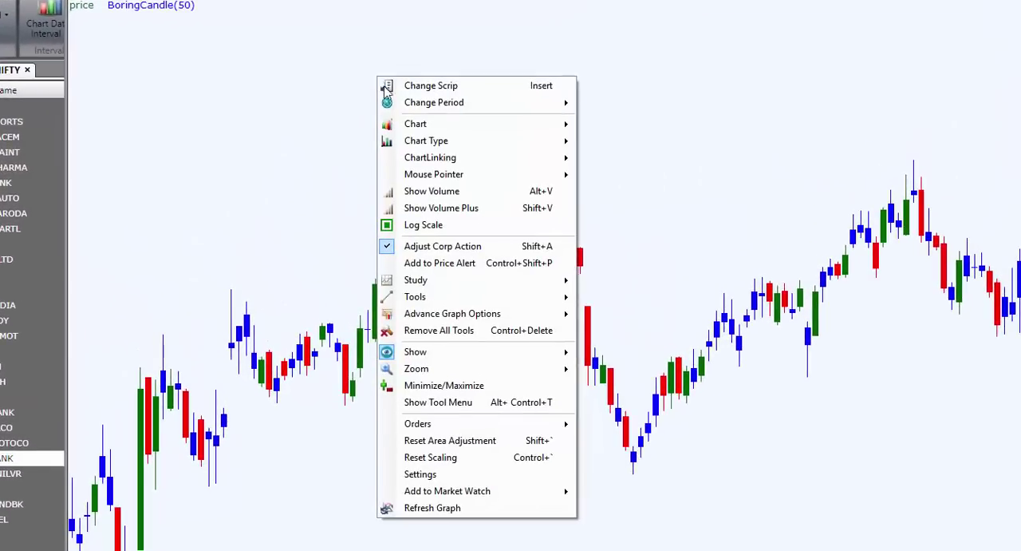
click(456, 471)
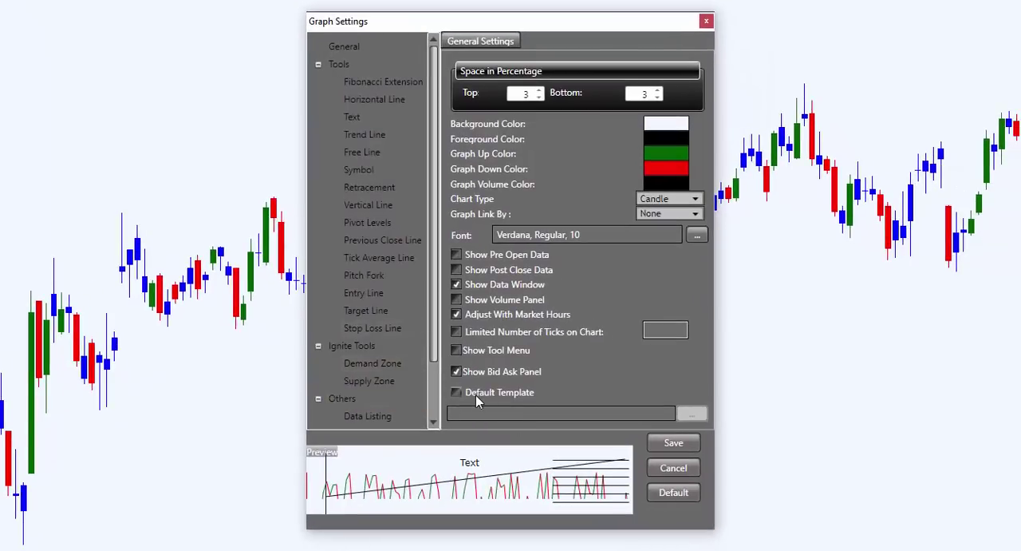
click(476, 395)
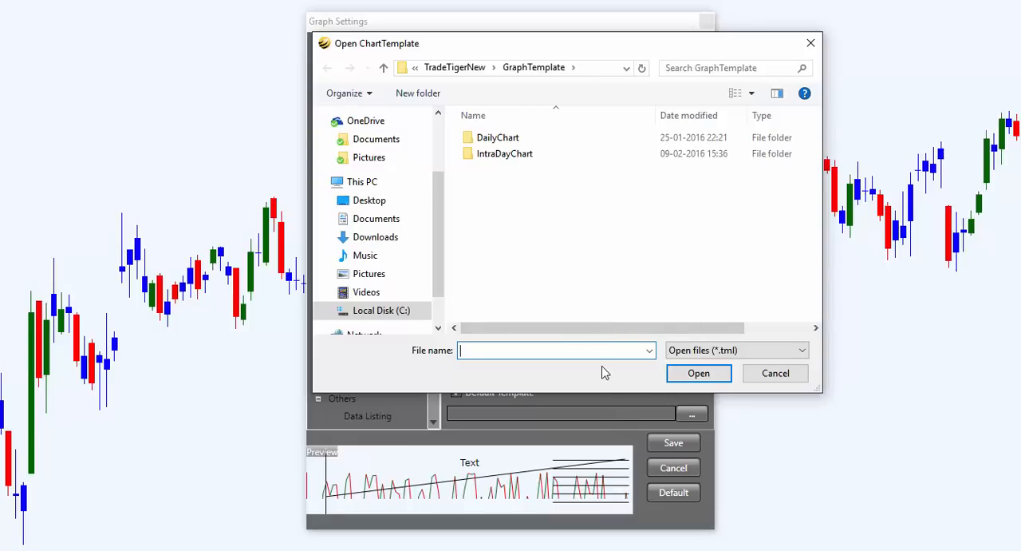
click(495, 140)
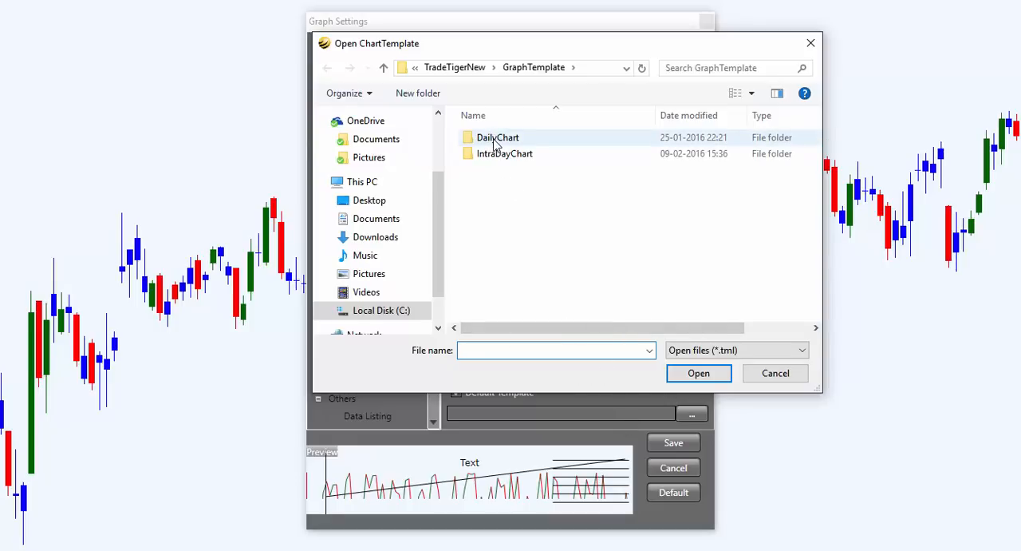
double_click(495, 142)
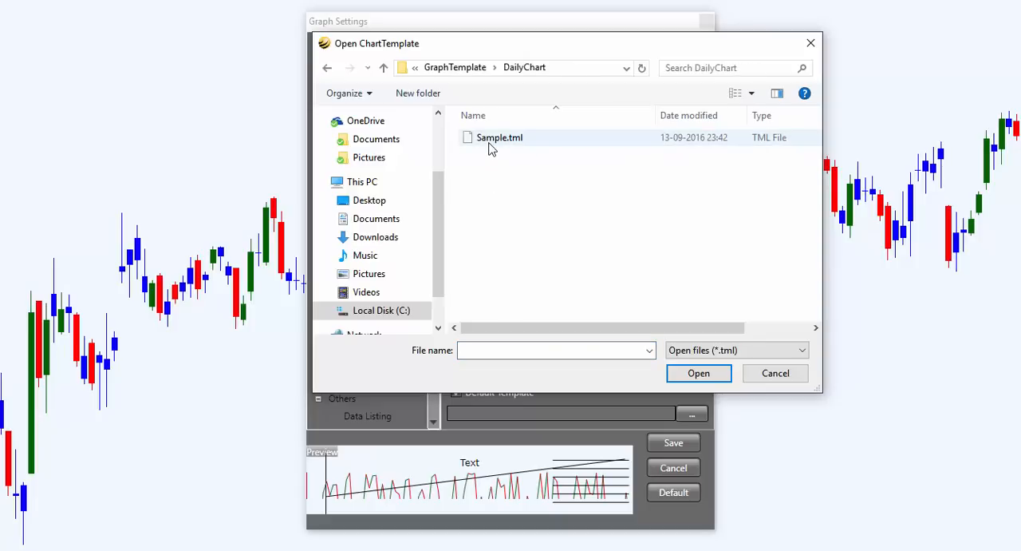
click(491, 148)
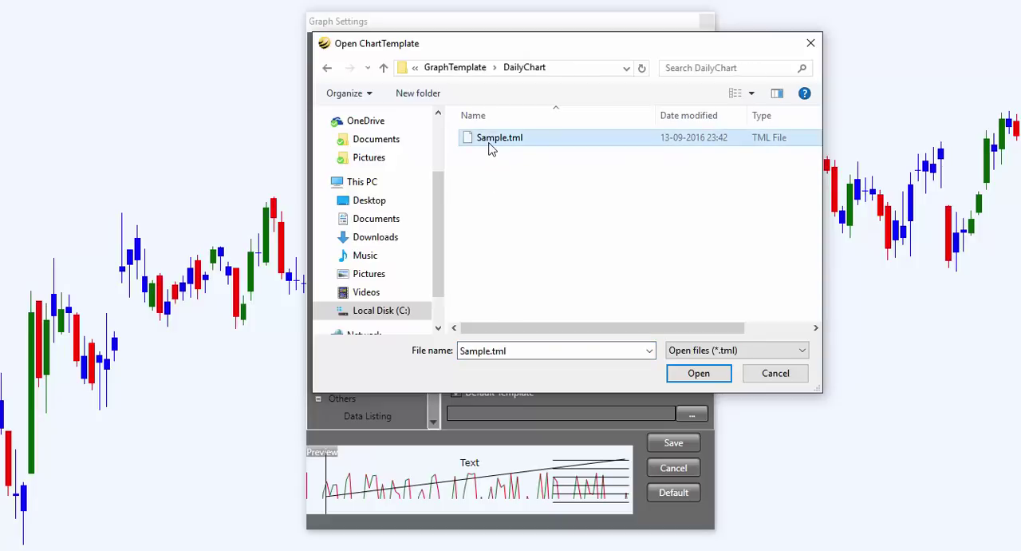
click(705, 375)
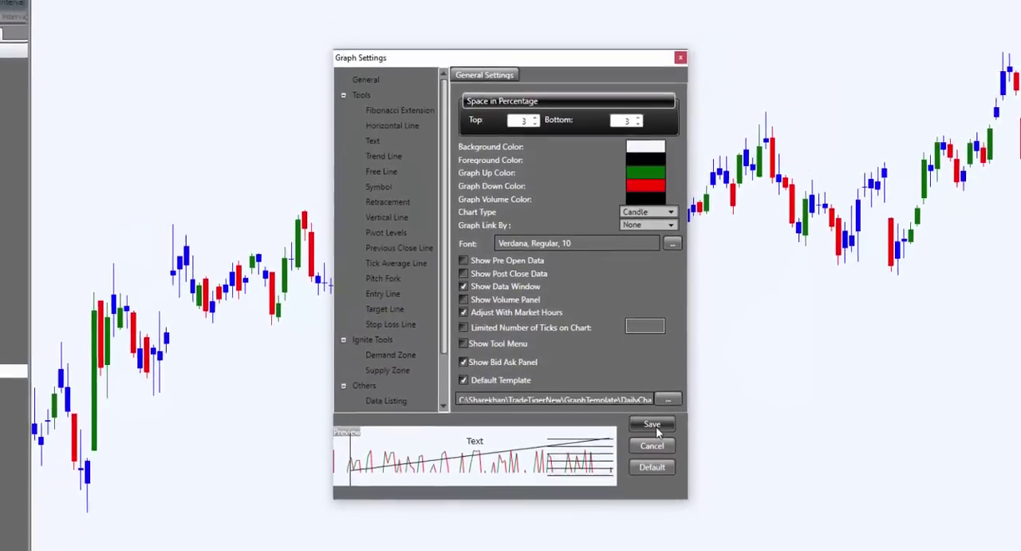
click(653, 425)
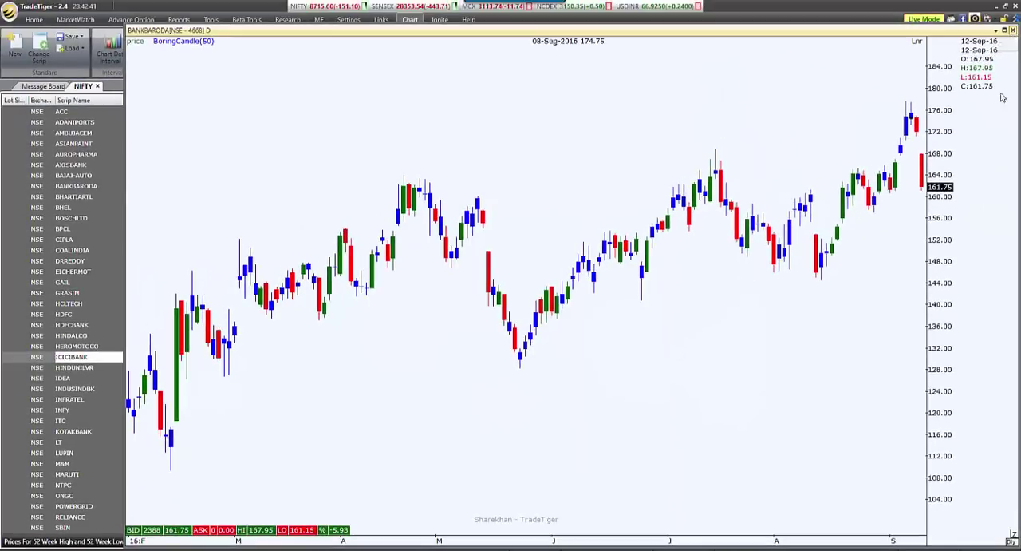
Close the BANKBARODA chart and open an enlarged ICICIBANK chart carrying BoringCandle(50).
key(ctrl+F4)
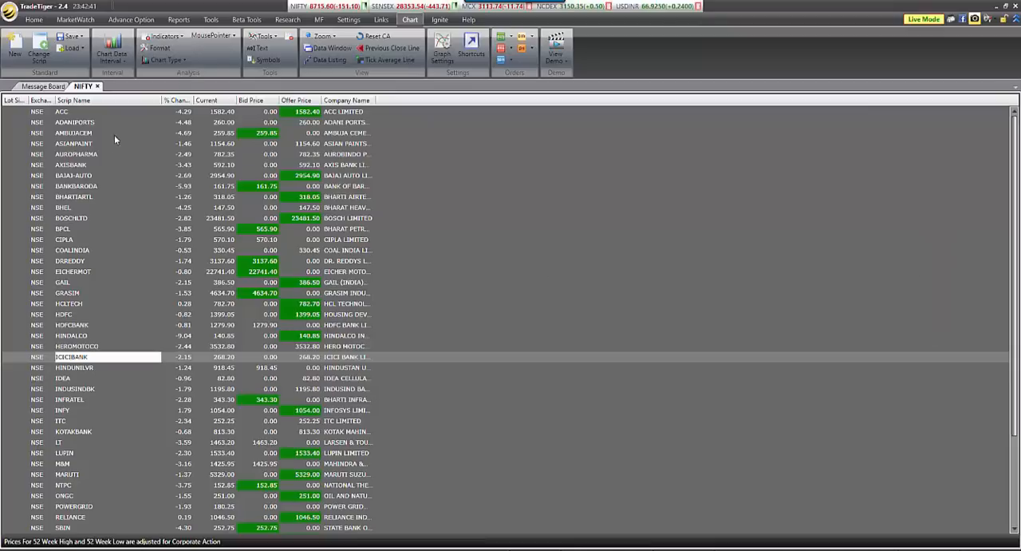
double_click(96, 361)
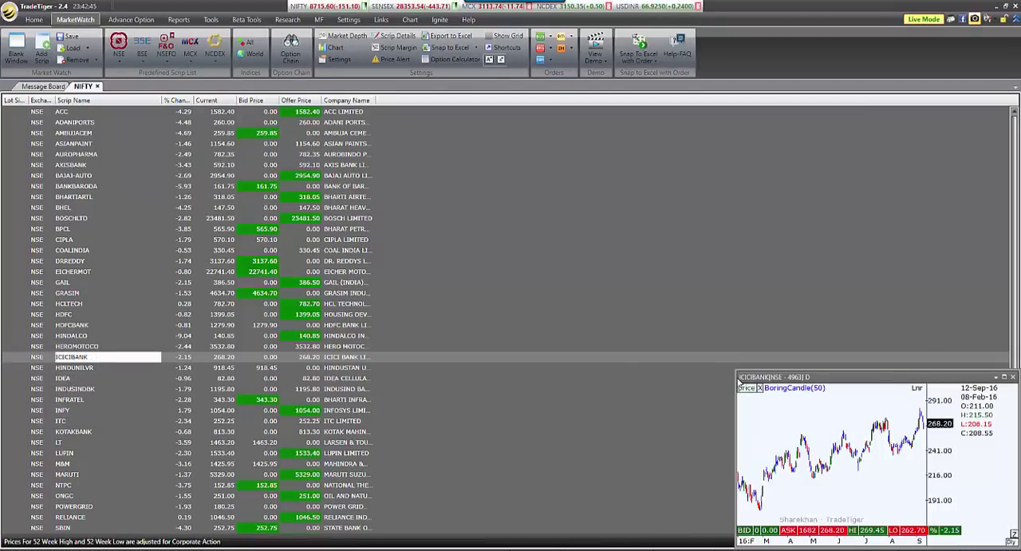
drag(734, 370, 93, 17)
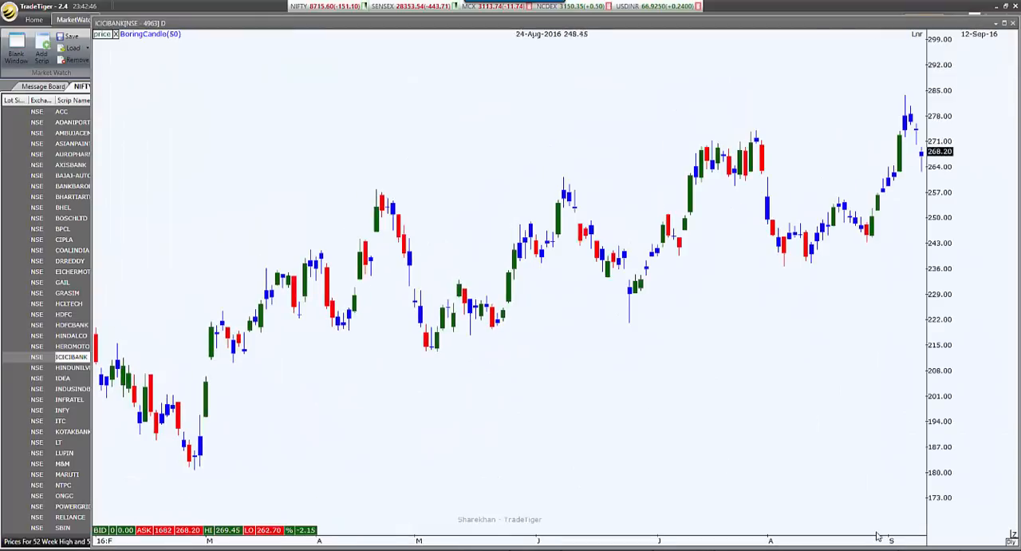